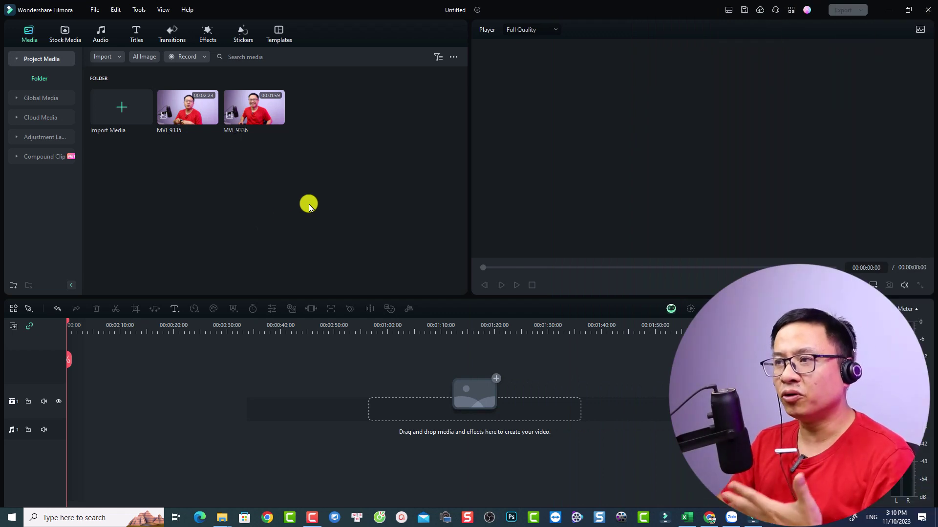
Set the workspace layout to Classic.
click(727, 10)
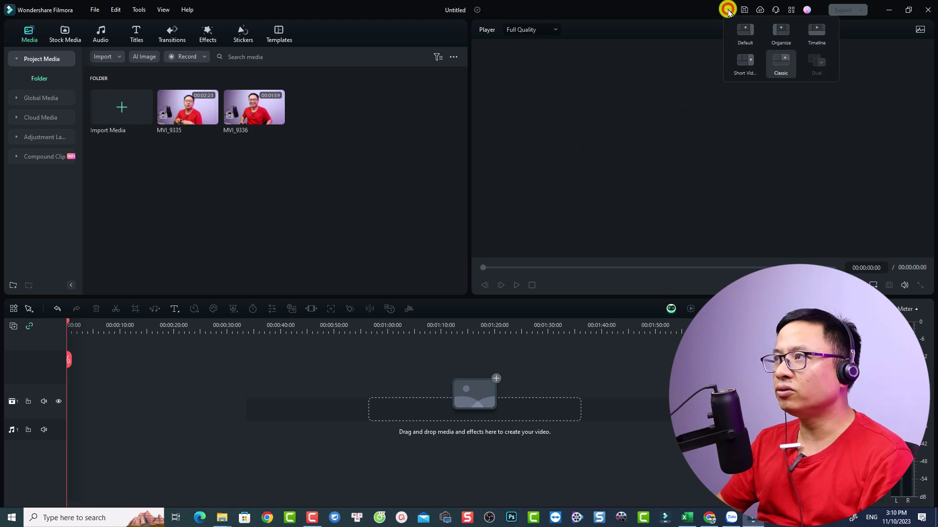
click(776, 71)
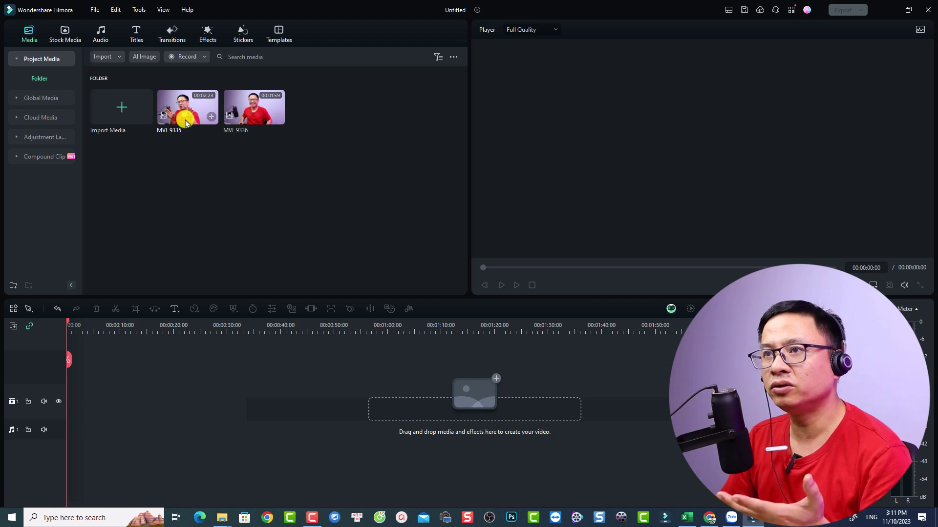
Place the MVI_9335 clip at the start of the timeline's video track.
right_click(186, 123)
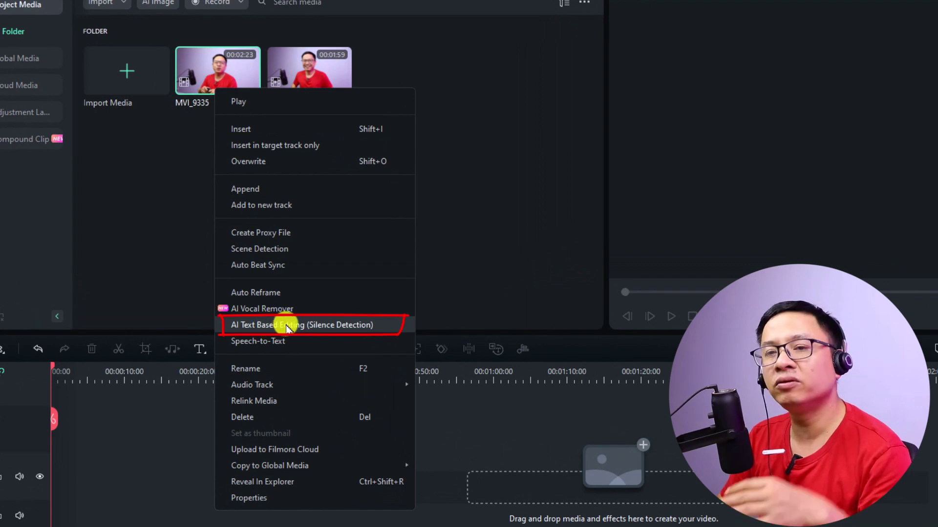
drag(205, 73, 44, 492)
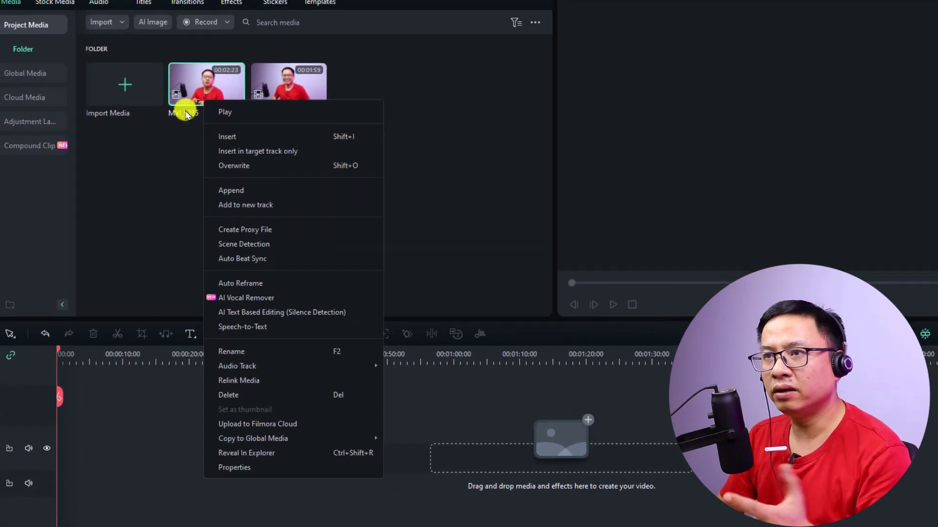
drag(63, 413, 66, 411)
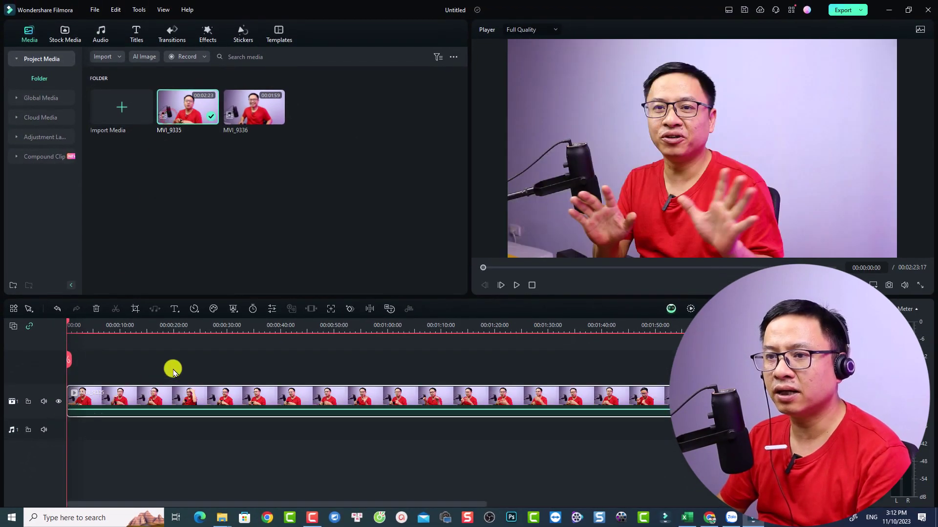
Split the MVI_9335 clip on the timeline at 00:00:37:15 and 00:01:13:01.
click(230, 324)
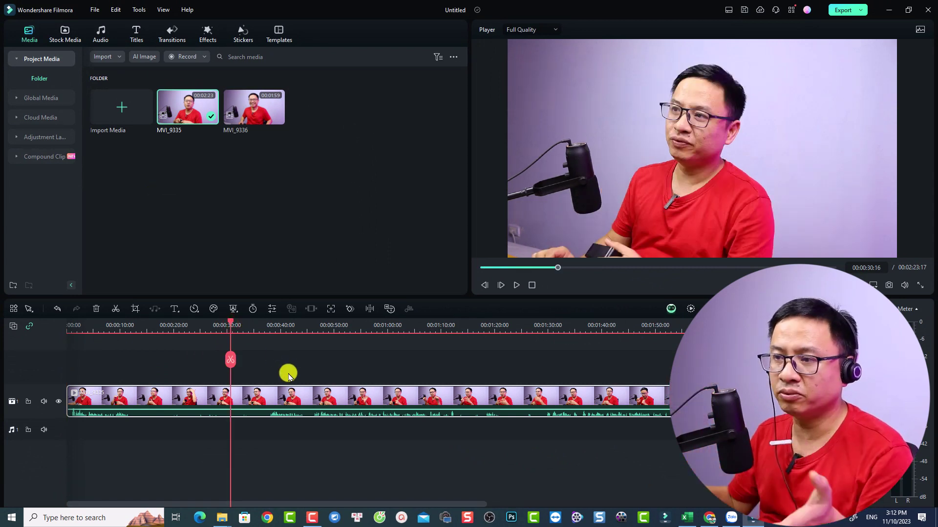
click(268, 324)
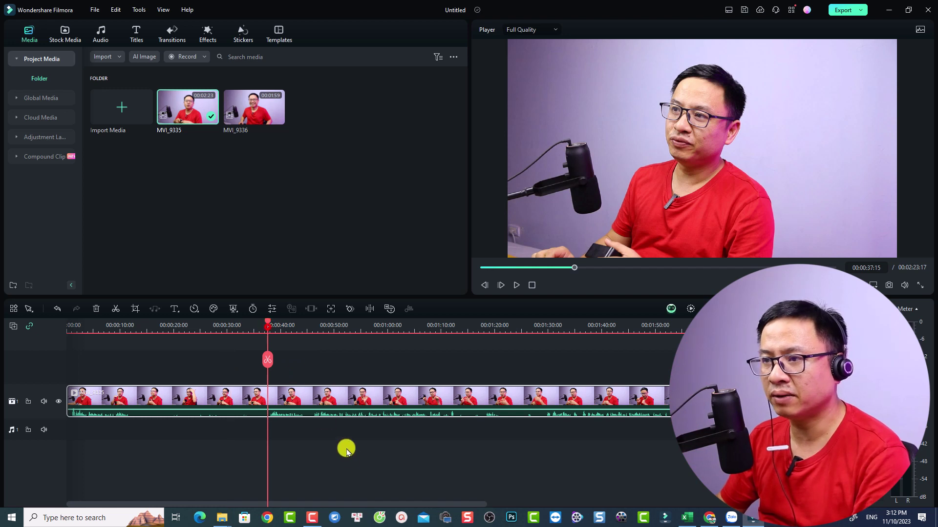
key(ctrl+b)
click(457, 323)
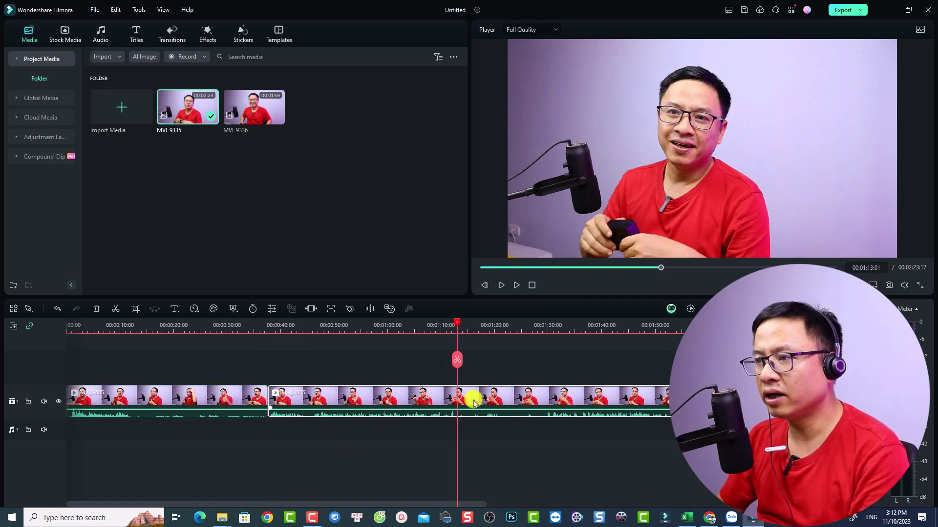
key(ctrl+b)
Locate the AI Text Based Editing (Silence Detection) command among the Smart Edit Tool options of the middle timeline clip.
click(337, 398)
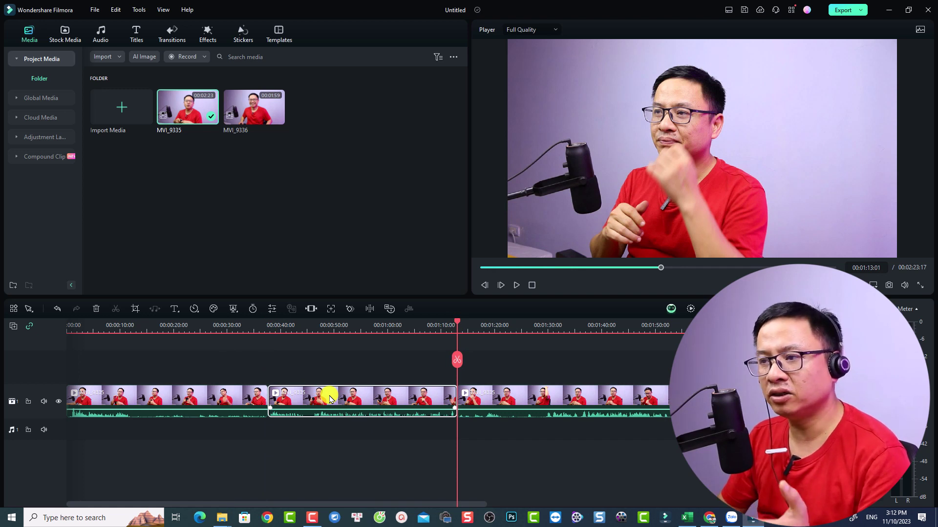
right_click(330, 399)
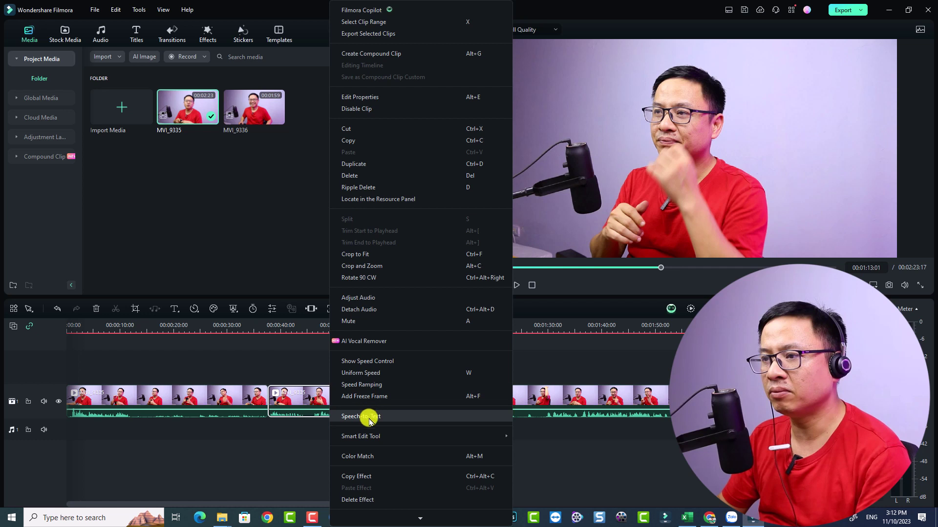
mouse_move(367, 437)
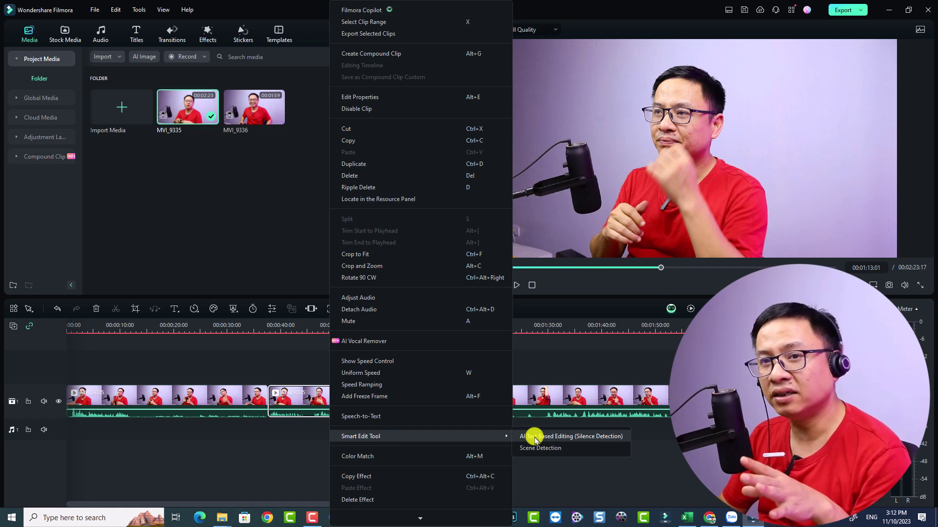
Delete all the split clips from the timeline.
click(641, 373)
drag(560, 383, 234, 465)
key(Delete)
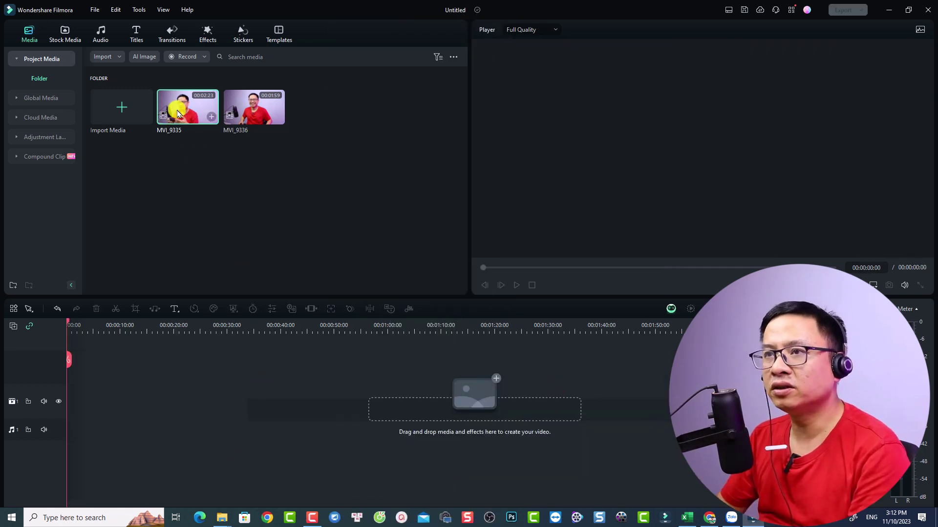
Run AI Text Based Editing (Silence Detection) on the MVI_9335 media clip, using text-based editing with English (US) as the transcription language.
right_click(177, 113)
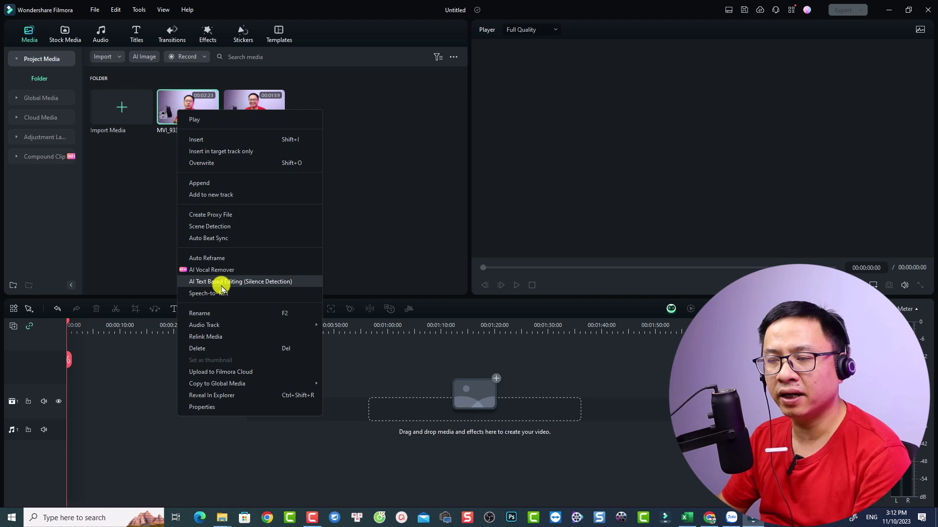
click(233, 280)
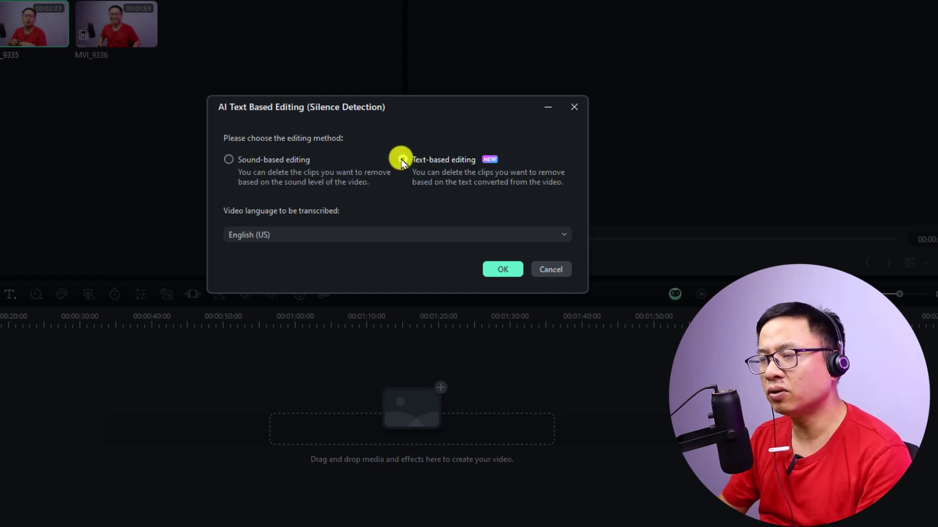
click(284, 237)
scroll(300, 283, down, 3)
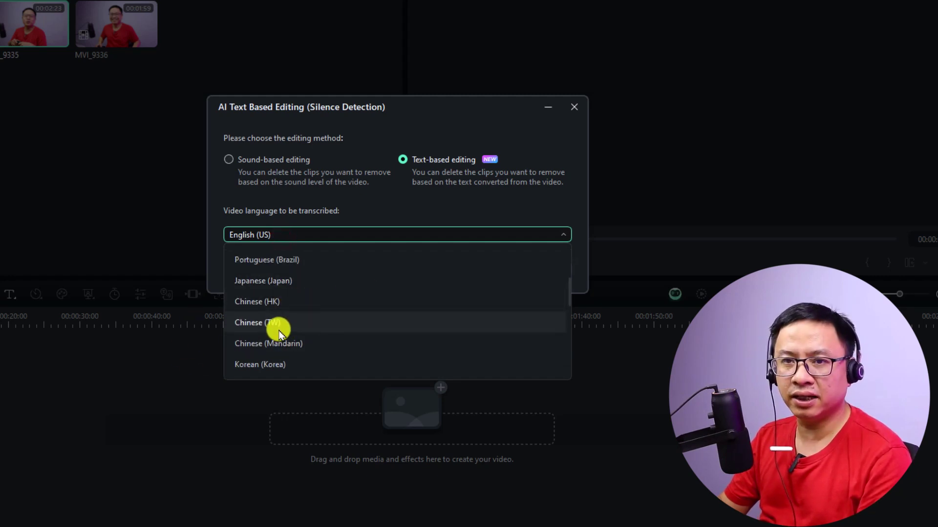
click(285, 235)
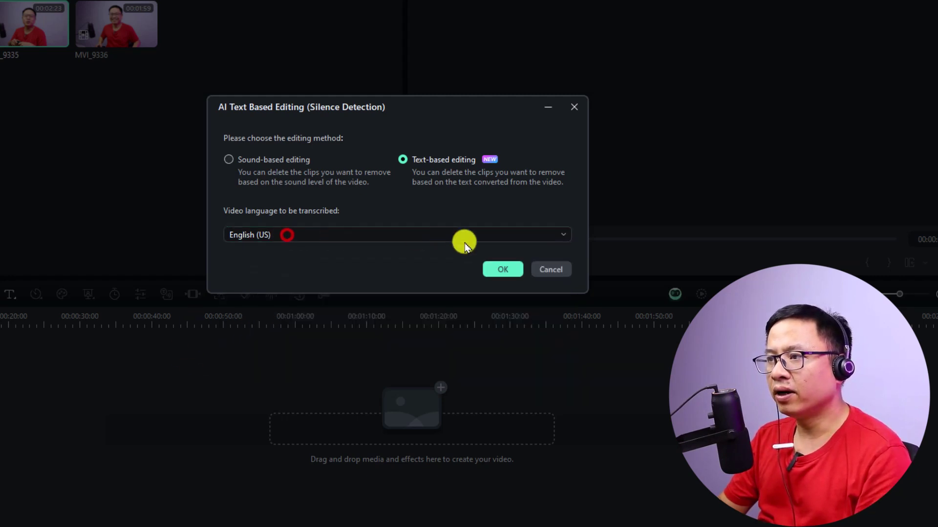
click(497, 272)
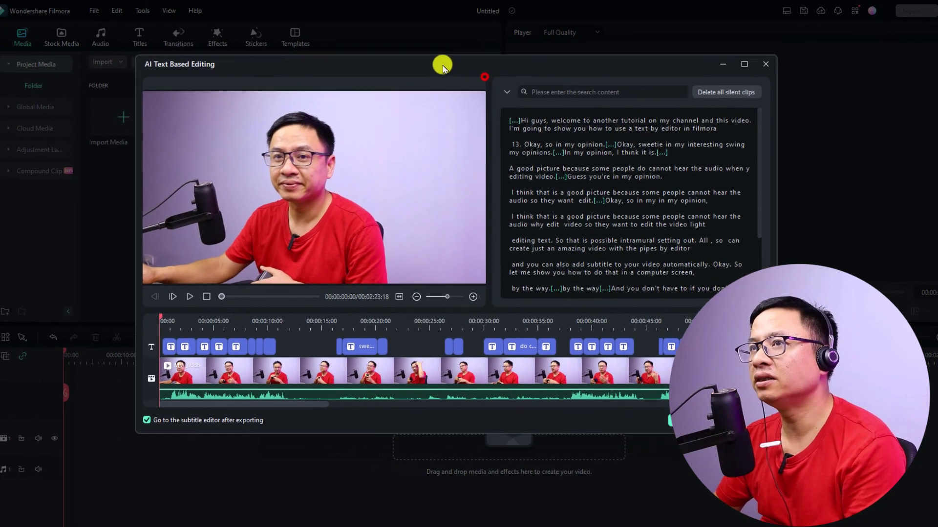
Examine the subtitle segments above the clip in the text-based editing timeline at overview and detailed zoom levels.
drag(443, 68, 470, 67)
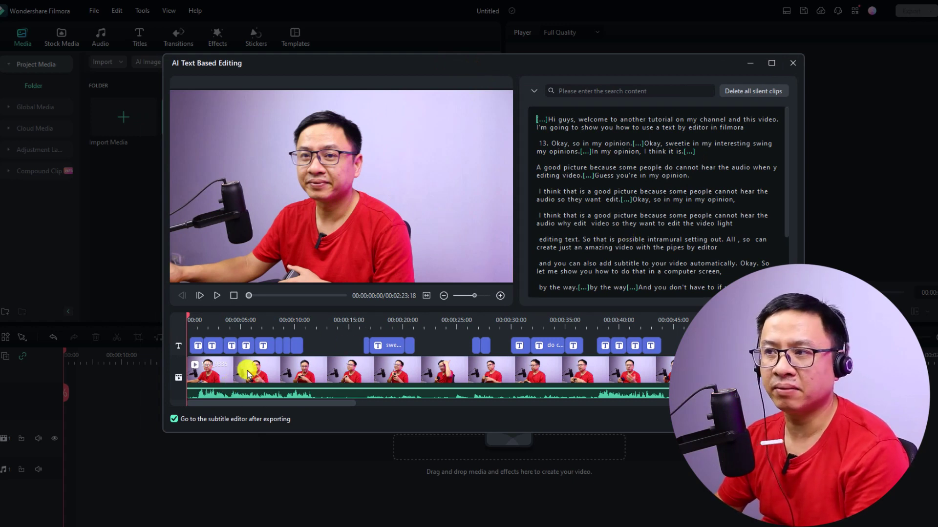
scroll(306, 357, down, 2)
scroll(306, 356, down, 2)
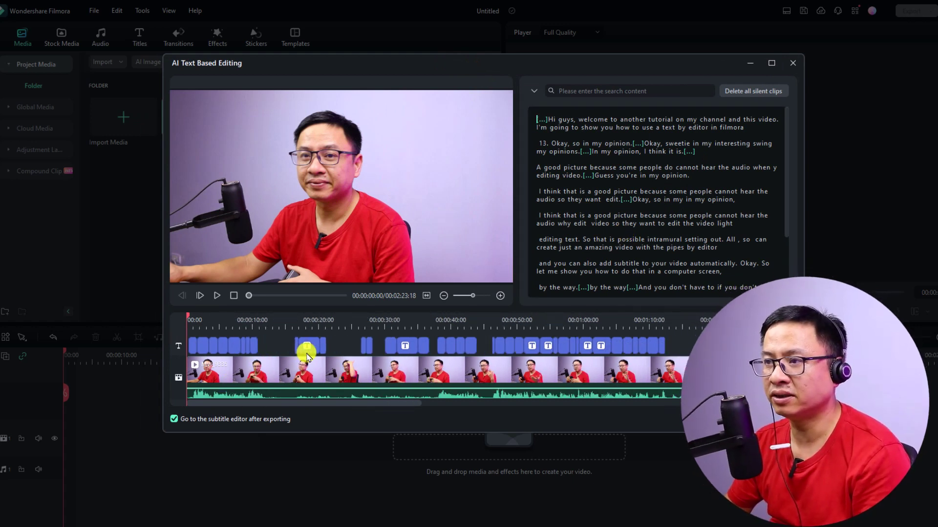
click(444, 295)
click(444, 295)
click(444, 296)
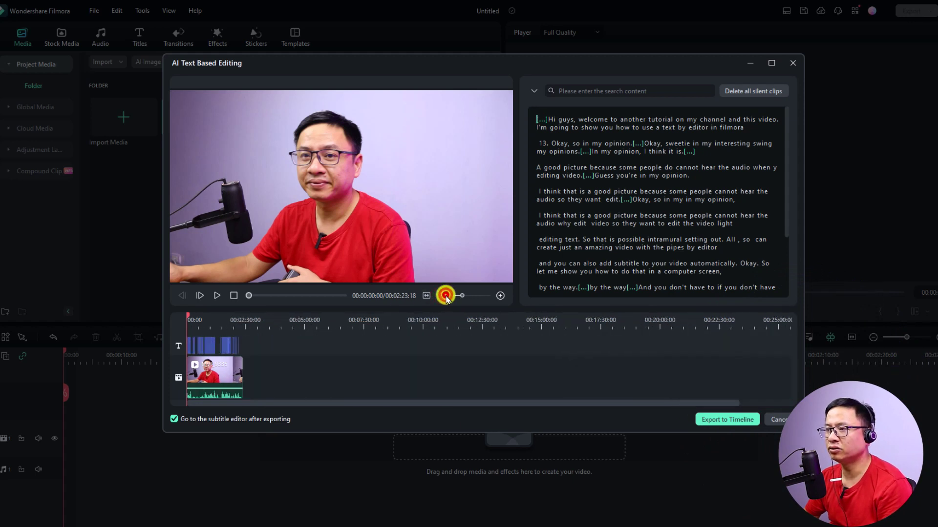
click(500, 295)
click(500, 295)
click(500, 296)
click(500, 296)
click(500, 295)
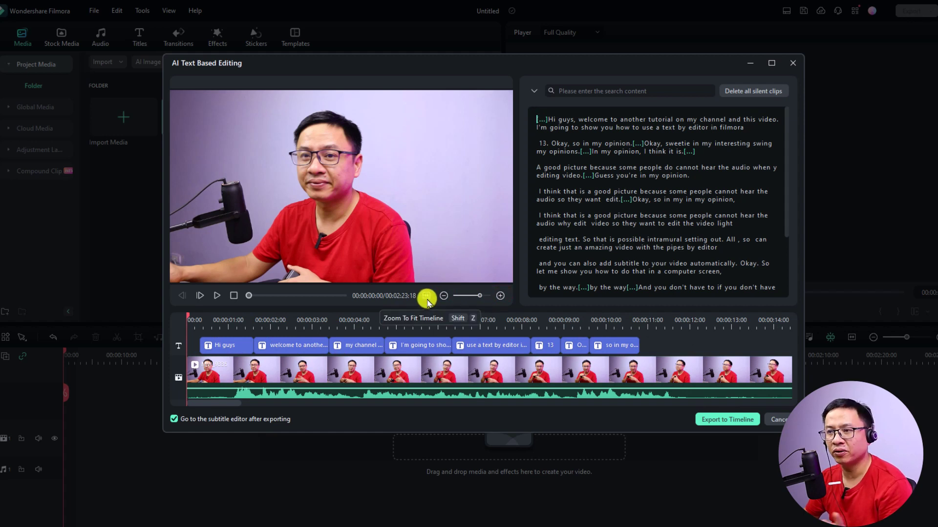
Move the preview one frame forward and back, play the opening of the clip, and stop playback.
click(195, 298)
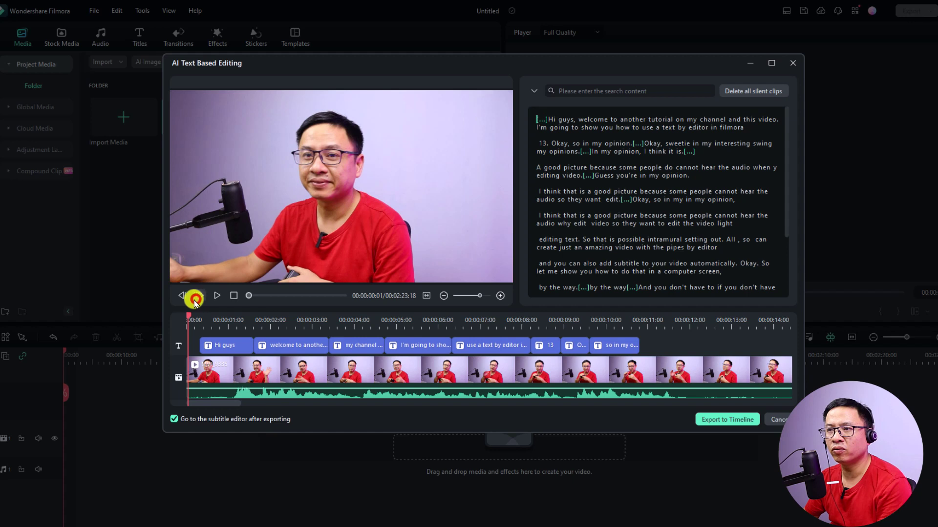
click(183, 295)
click(217, 300)
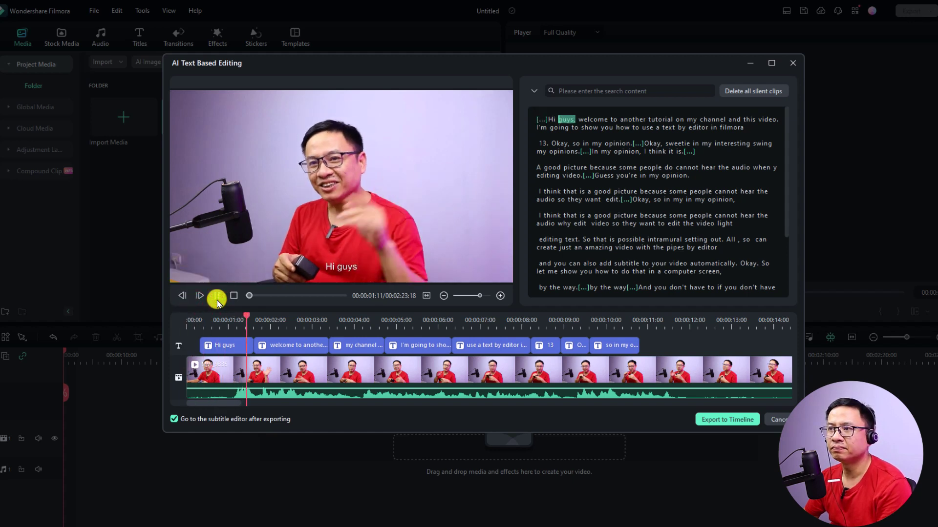
click(234, 298)
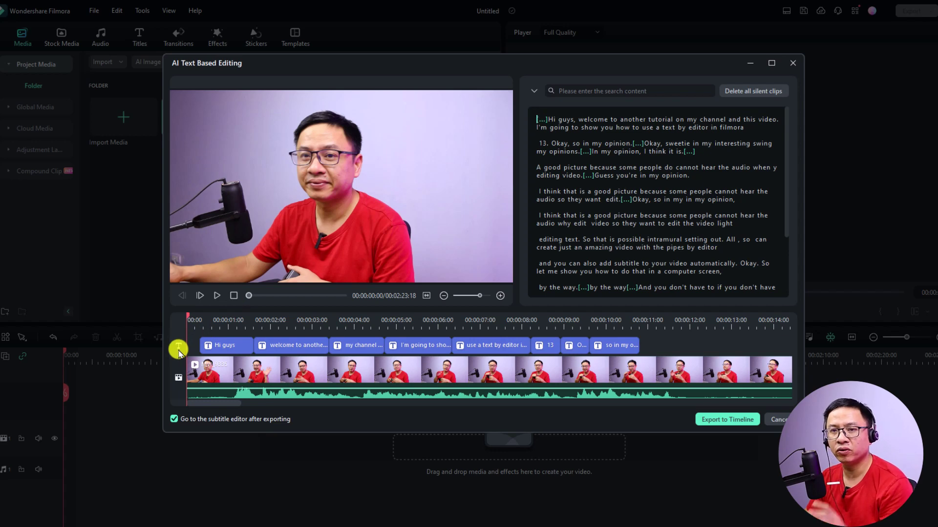
Select the whole clip with its transcript, clear the selection in the text, and look through the transcribed paragraphs.
click(204, 369)
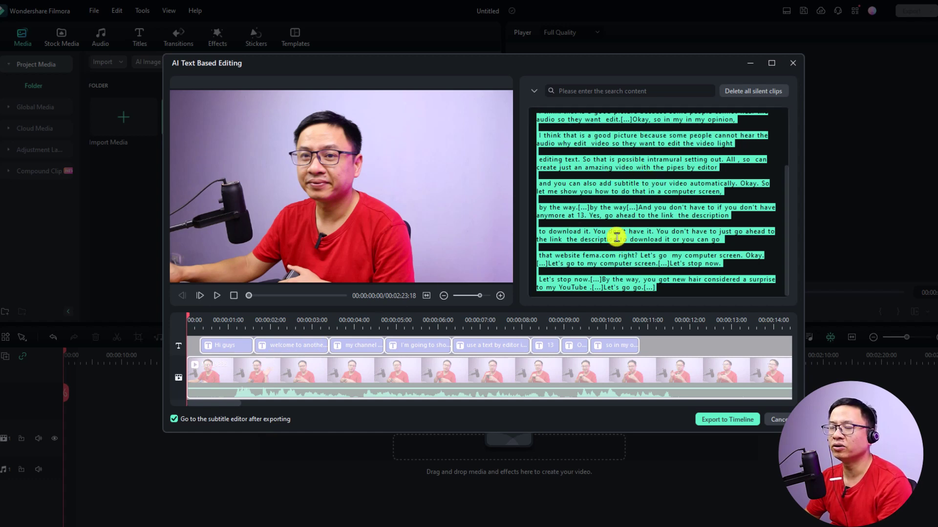
click(605, 197)
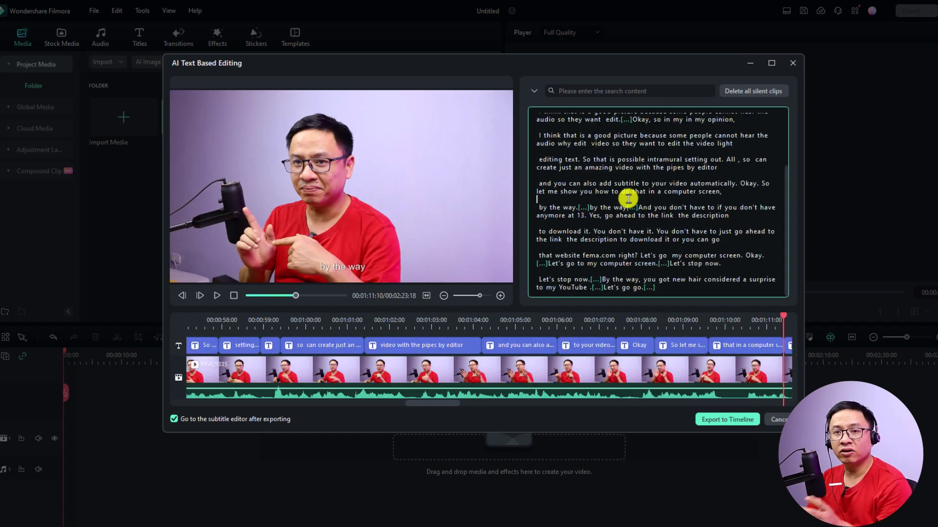
scroll(628, 199, up, 3)
scroll(628, 198, down, 1)
scroll(601, 166, up, 1)
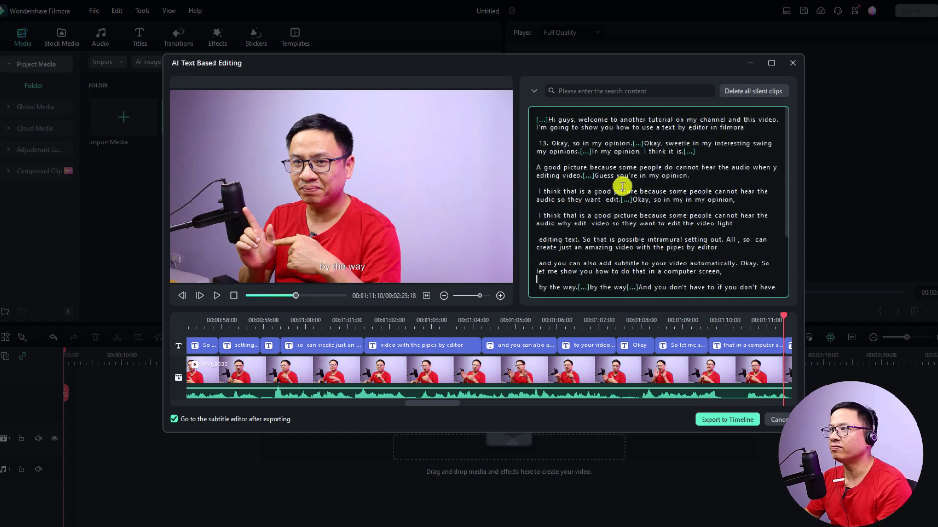
Return to the beginning of the transcript and play the clip to about 9 seconds, comparing speech with text.
click(538, 119)
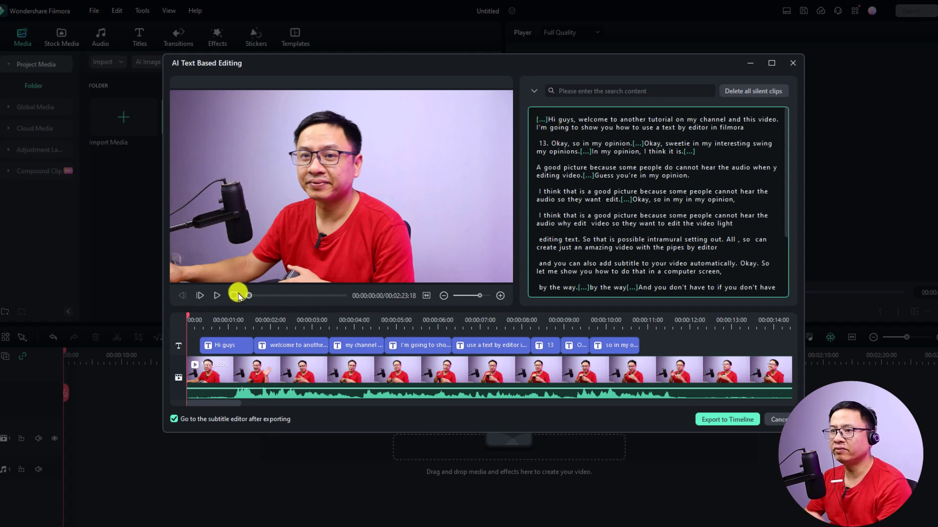
click(217, 296)
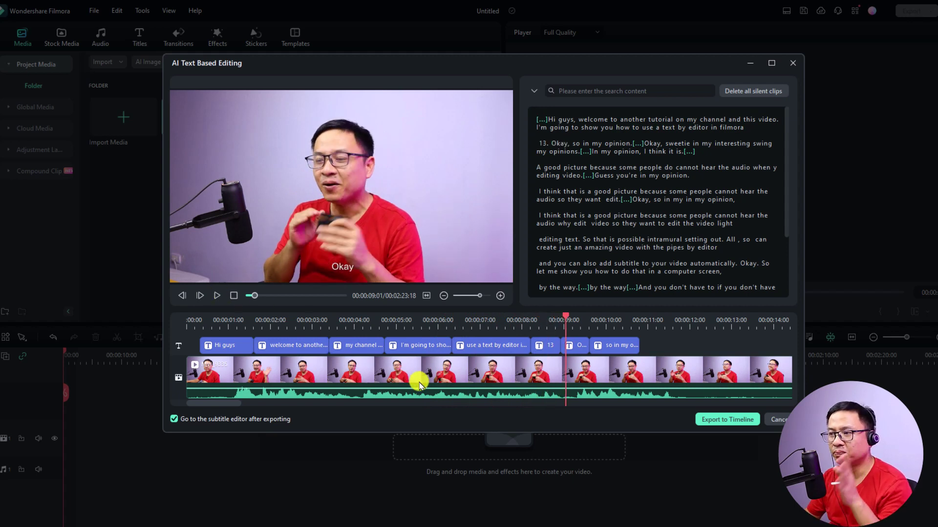
double_click(603, 192)
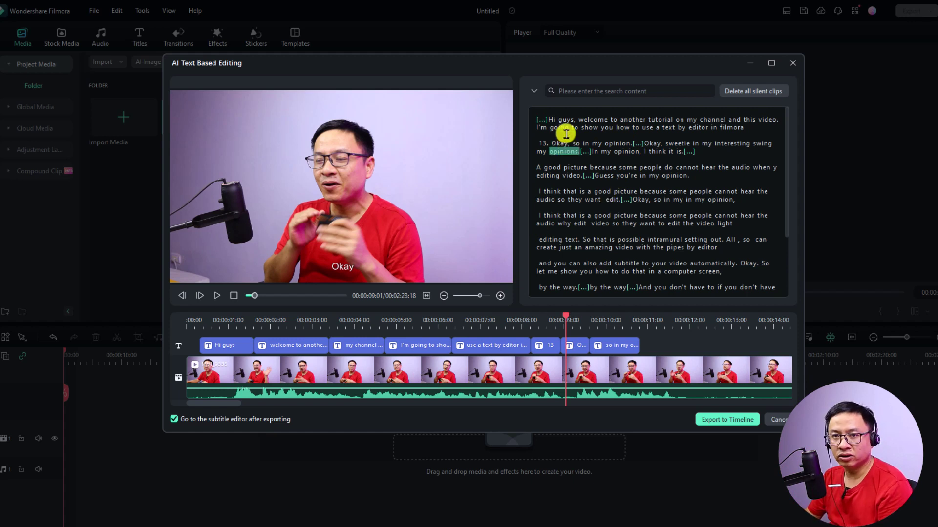
Search the transcript for "13" and cycle through its occurrences.
click(538, 93)
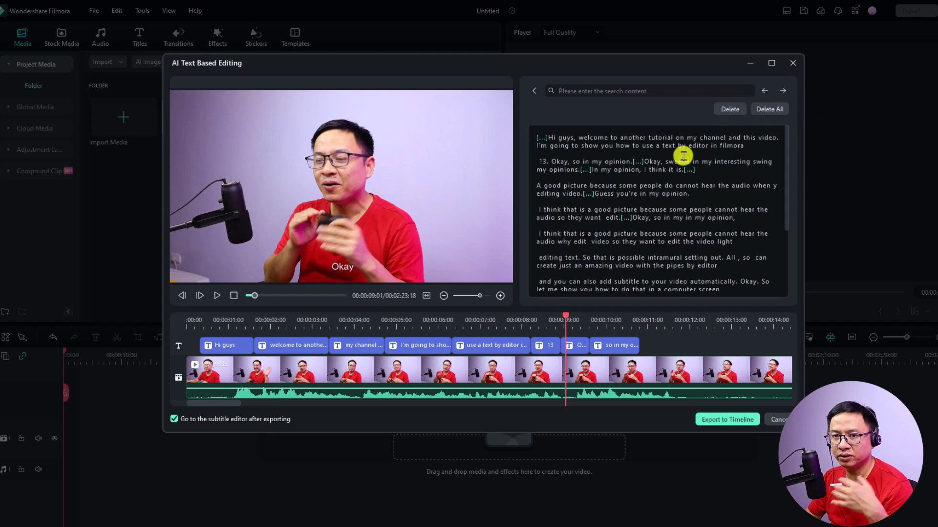
click(584, 91)
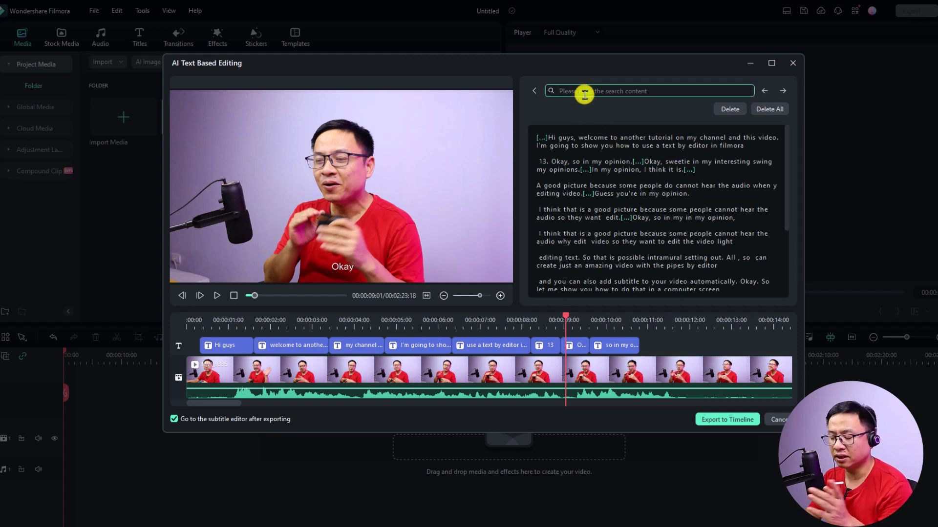
text(13)
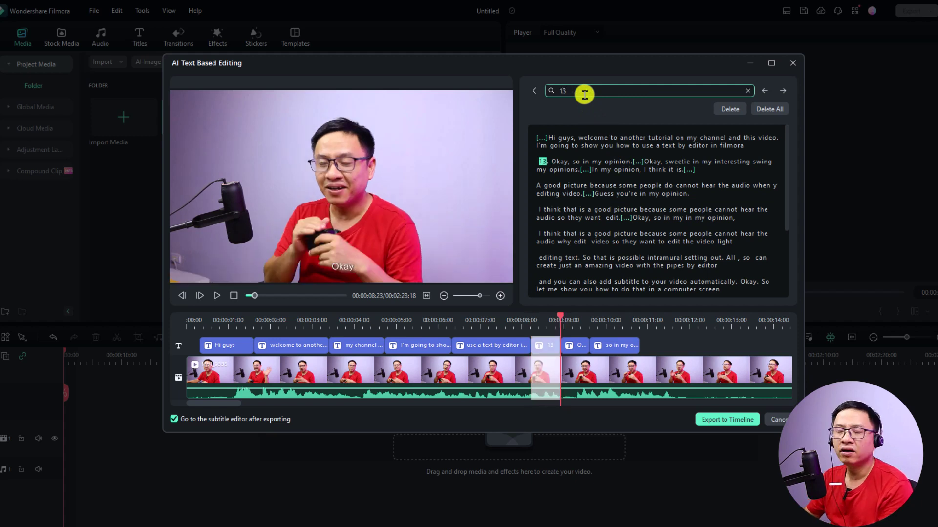
click(781, 93)
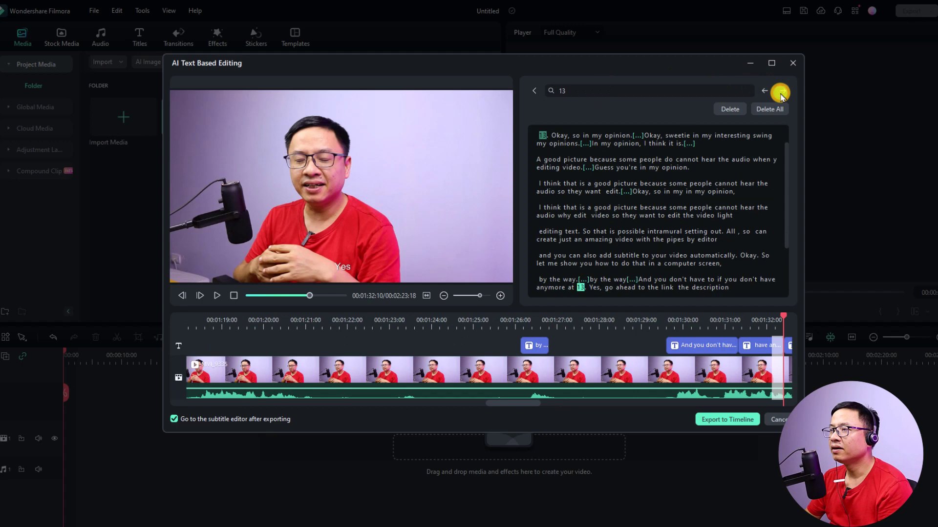
click(781, 93)
click(780, 93)
click(780, 93)
click(780, 93)
click(780, 93)
click(781, 92)
click(780, 92)
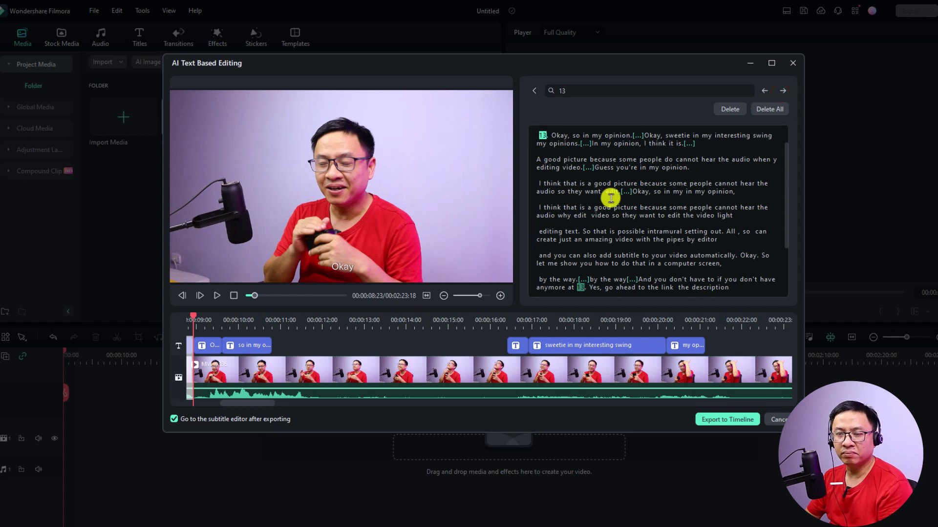
Clear the transcript search for "13" and collapse the search options.
click(722, 109)
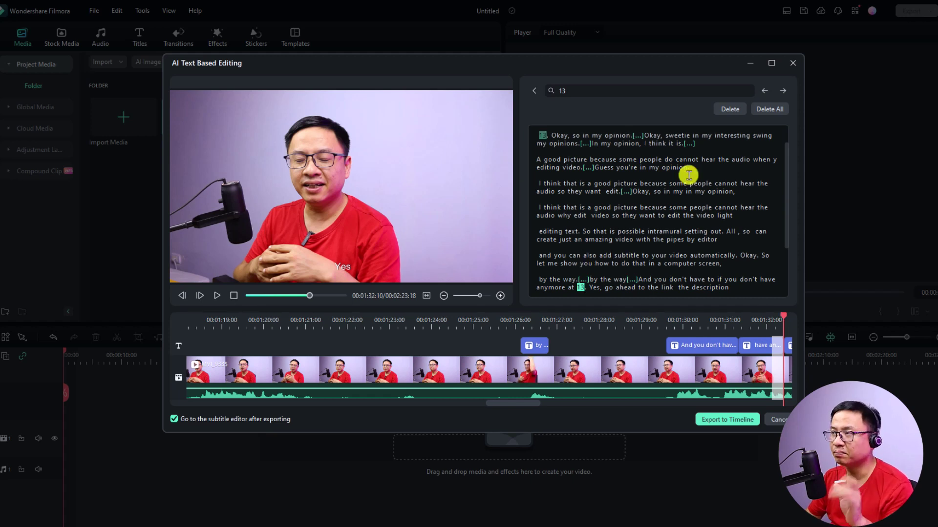
drag(574, 91, 545, 93)
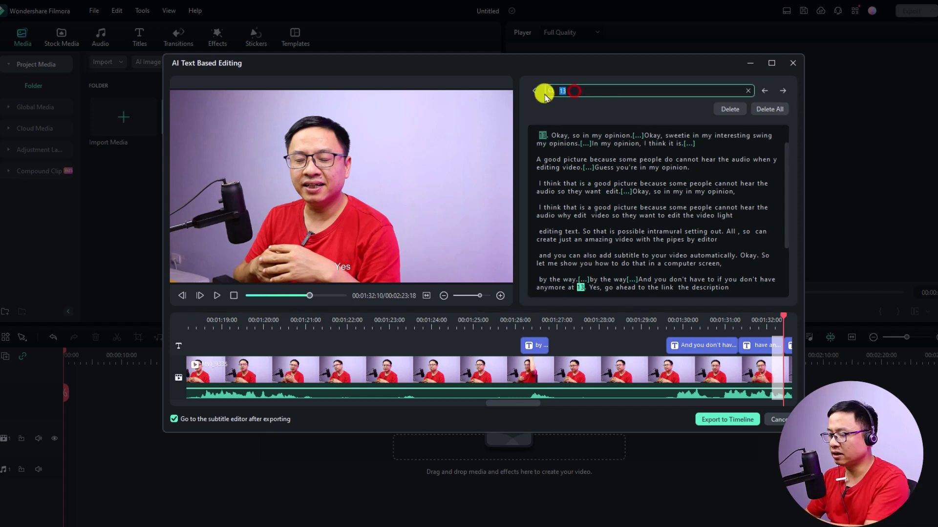
key(BackSpace)
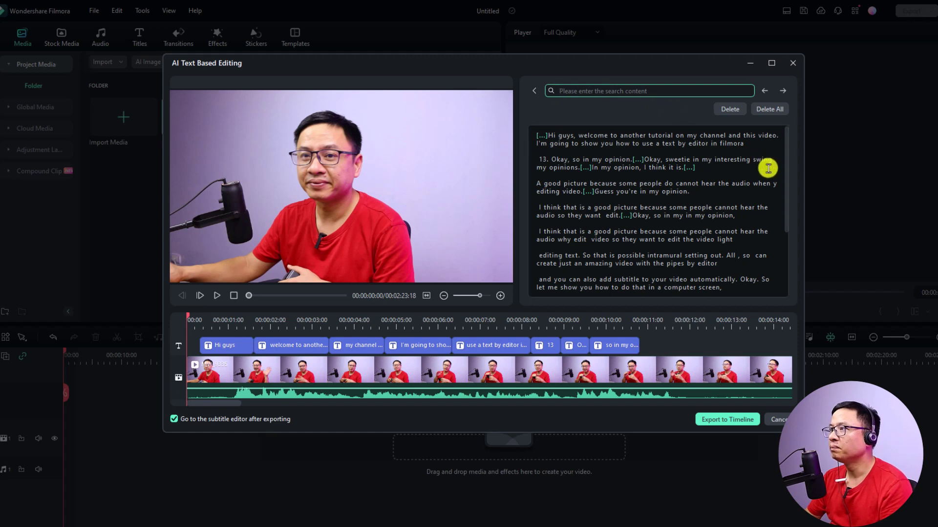
click(534, 92)
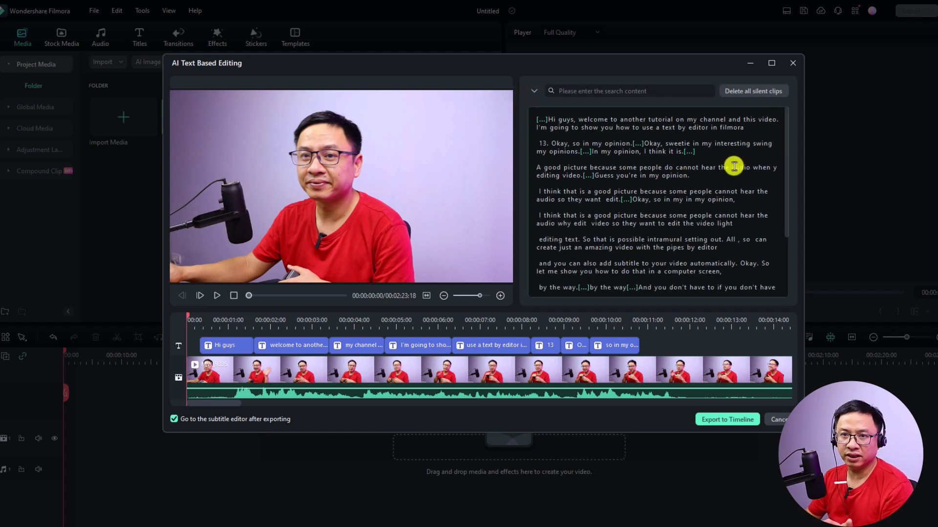
Jump to several silence markers in the transcript and highlight all the silent clips at once.
click(540, 116)
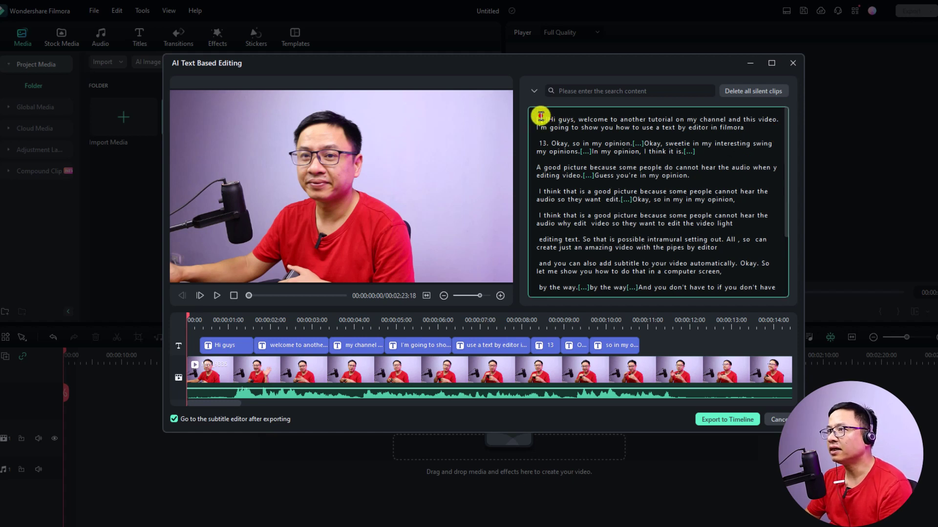
drag(541, 116, 550, 121)
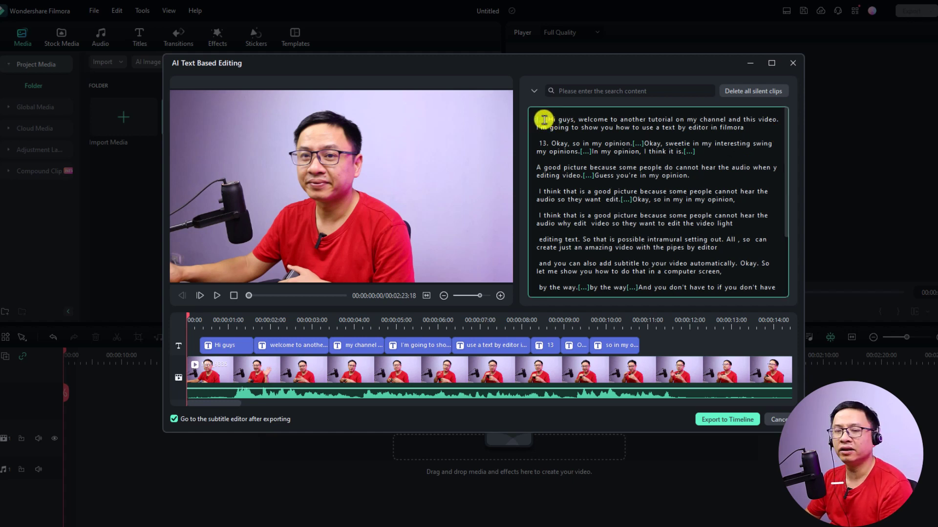
click(585, 153)
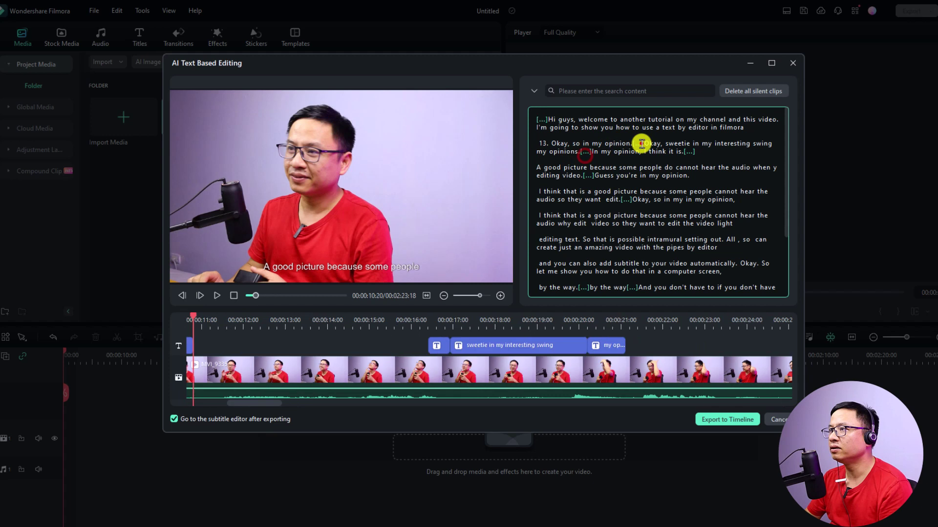
click(626, 194)
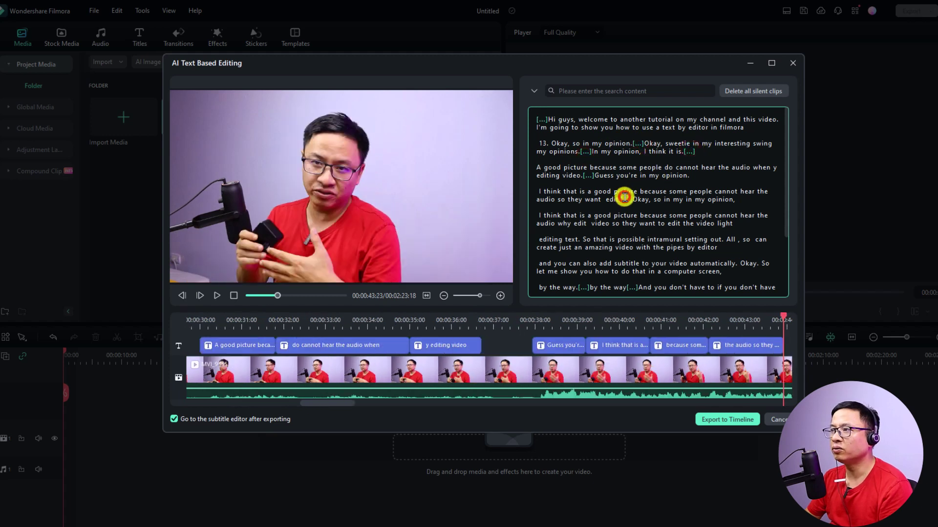
mouse_move(738, 93)
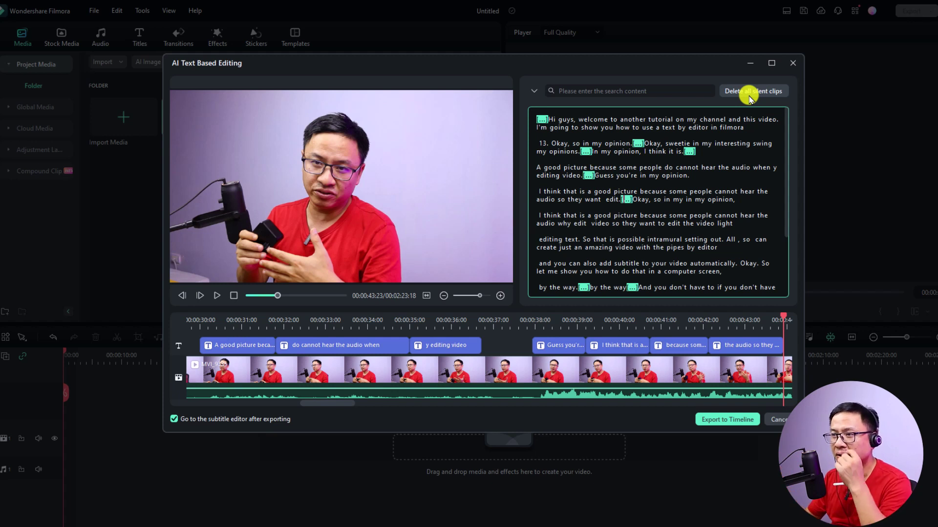
click(750, 92)
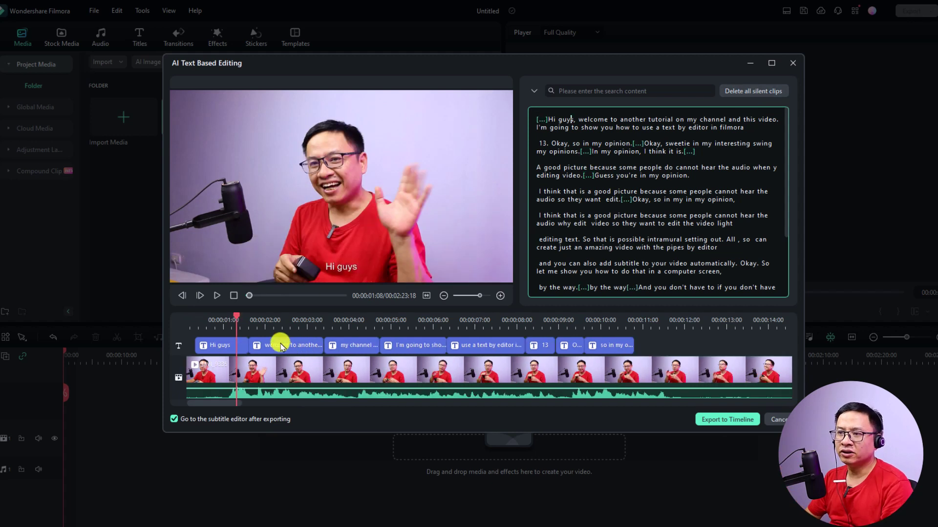
Delete the transcript passage from "A good picture because some people" through "Guess you're in my opinion.".
click(219, 345)
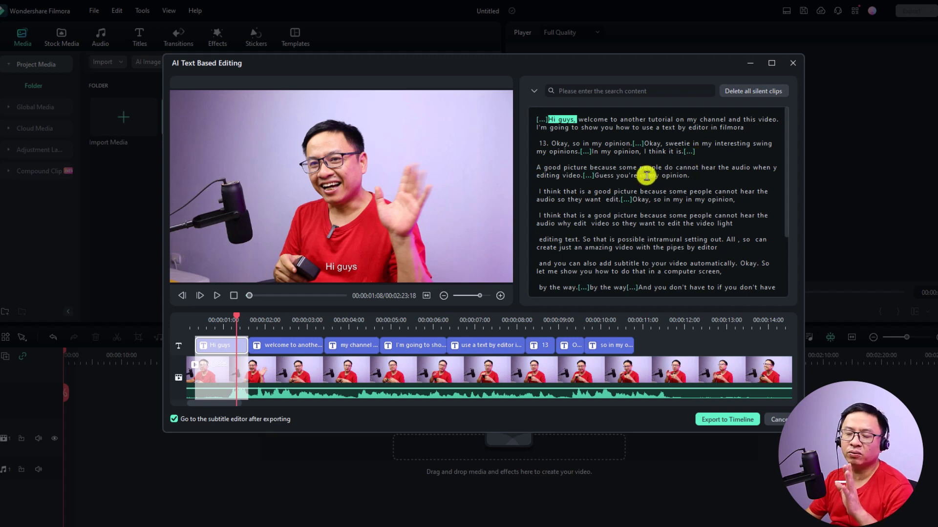
drag(592, 168, 687, 181)
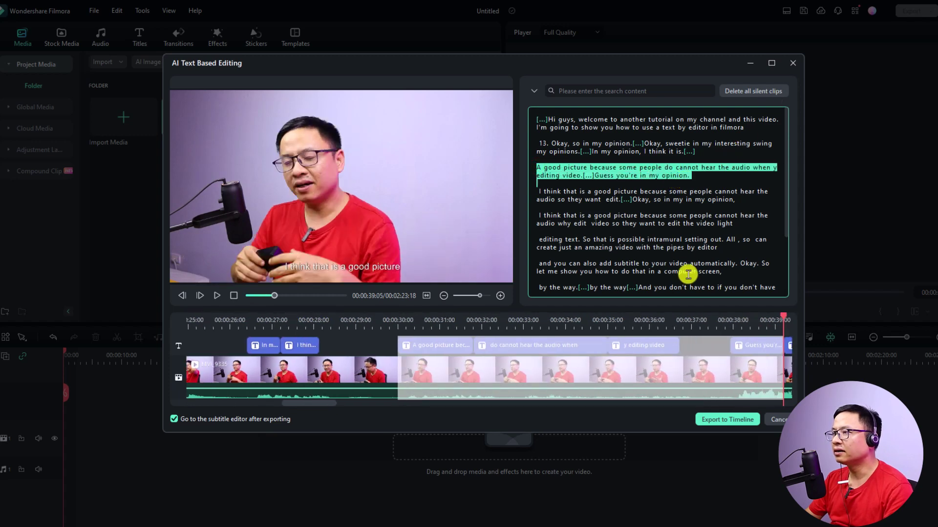
key(Delete)
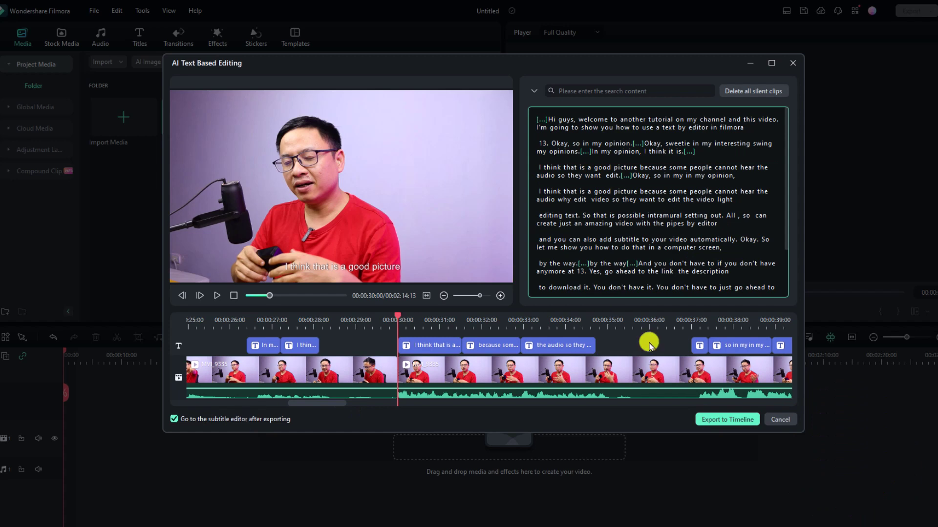
Play part of the clip and delete the transcript passage from "Okay, so in my opinion." through "I think it is." with its trailing silence.
click(547, 119)
click(217, 296)
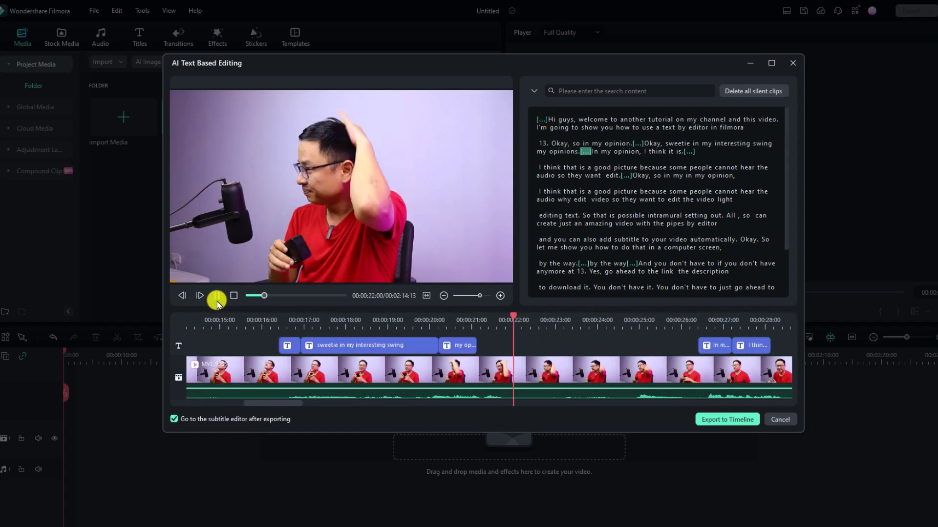
click(216, 296)
drag(552, 143, 695, 152)
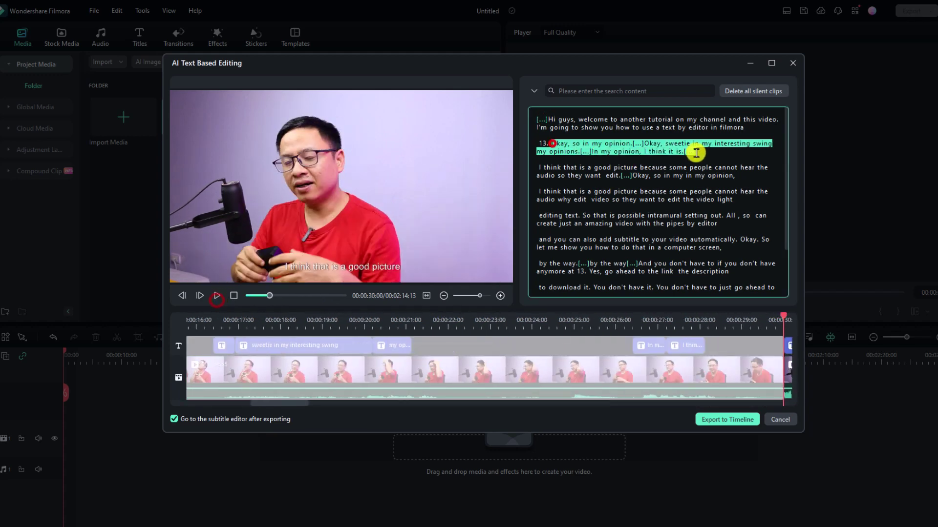
key(Delete)
Play the following section and delete the passage from "I think that is a good picture" through the first "Okay, so in my".
click(196, 315)
click(540, 159)
click(216, 296)
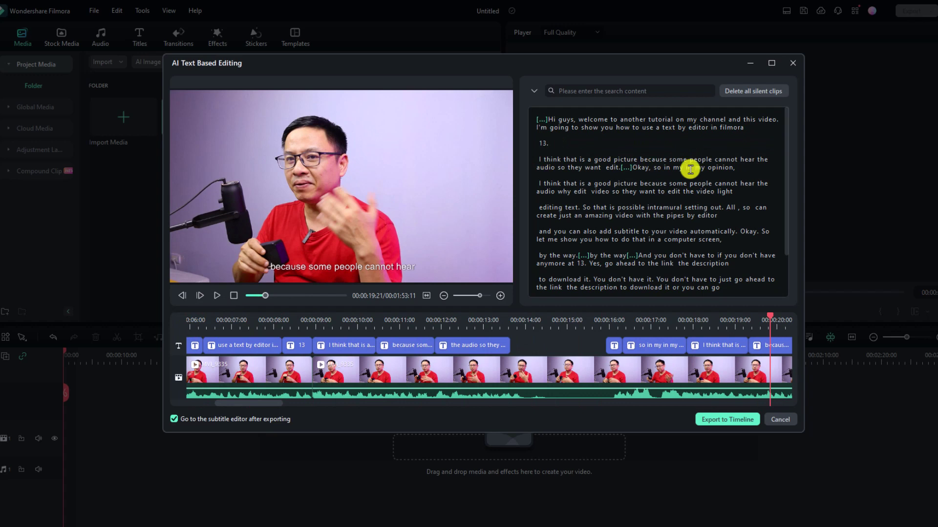
drag(665, 167, 537, 160)
key(Delete)
Check the cut near the 9-second mark and play the remaining clip to the "by the way" passage.
click(325, 322)
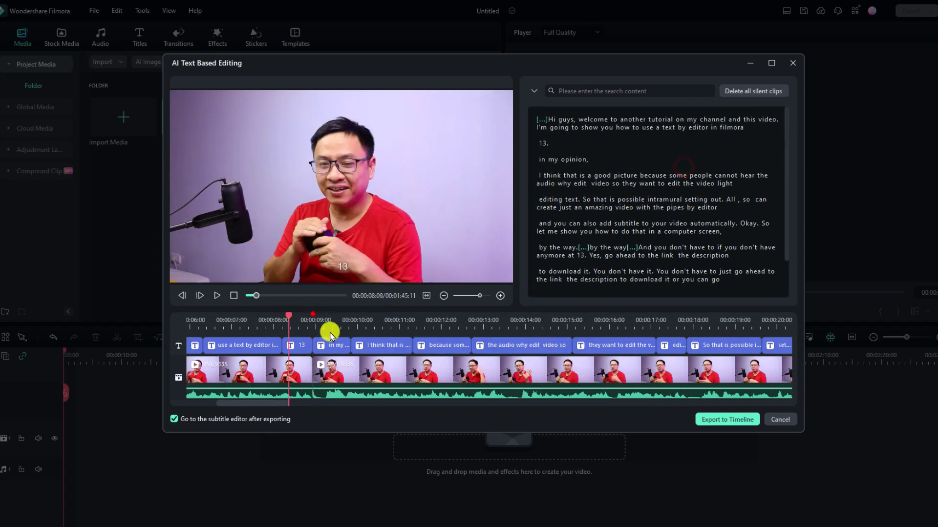
click(315, 346)
key(ctrl+a)
click(325, 372)
click(601, 122)
click(620, 161)
key(space)
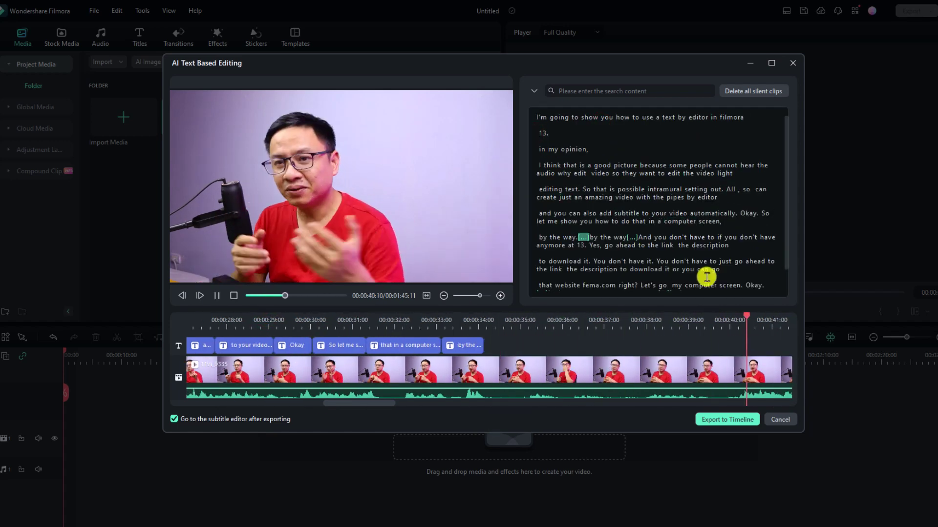
Delete everything from "by the way" to the end of the transcript and export the edited clip to the timeline.
drag(540, 239, 697, 315)
key(Delete)
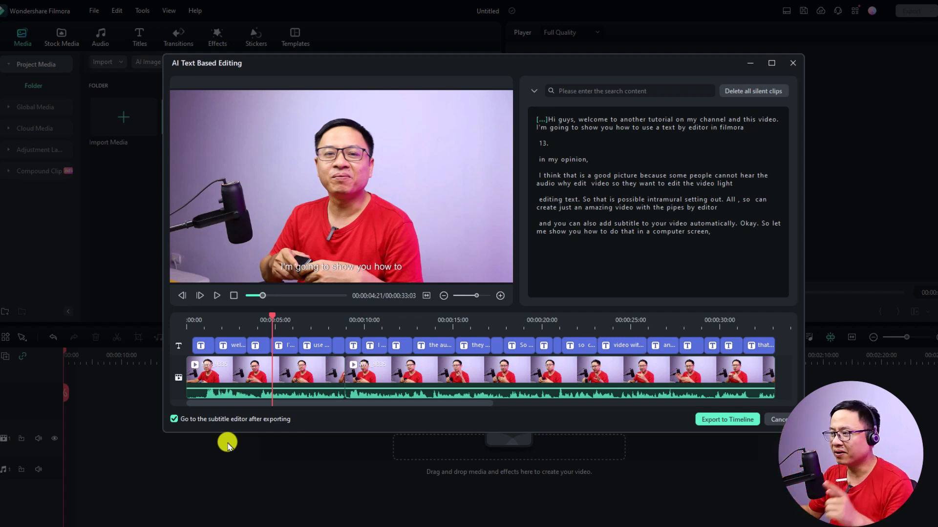
click(719, 422)
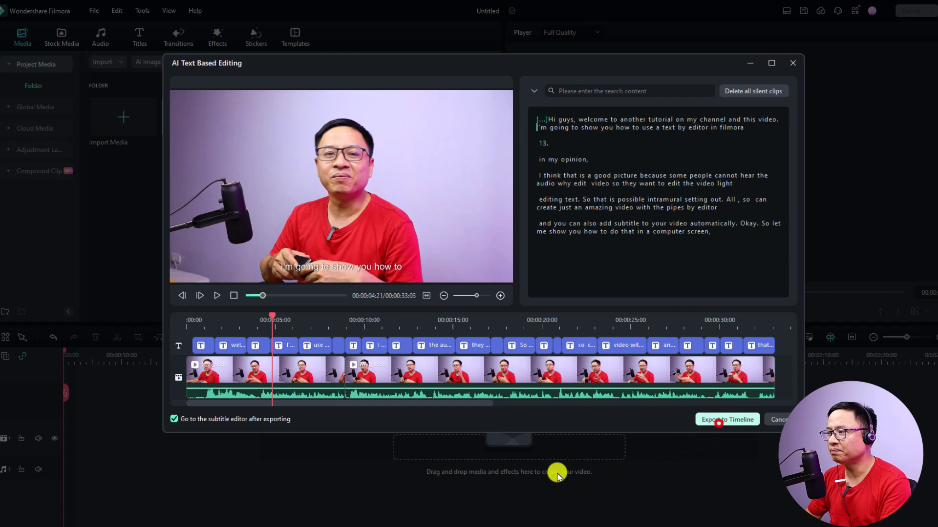
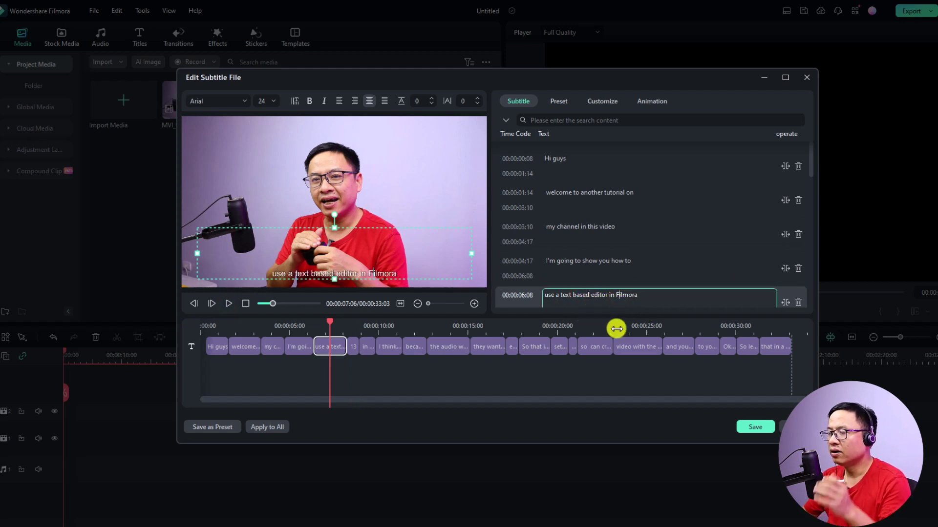
Set the font size of the "use a text based editor in Filmora" subtitle to 40.
click(273, 101)
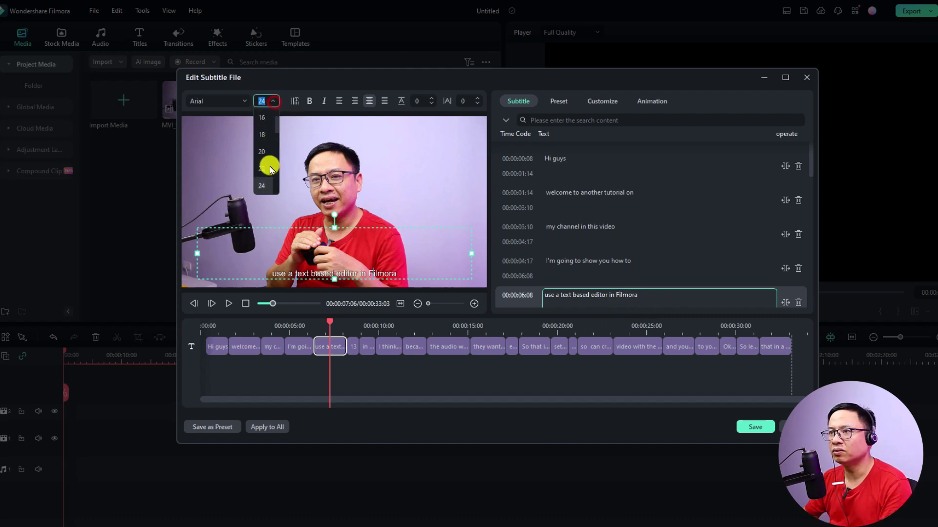
scroll(266, 176, down, 1)
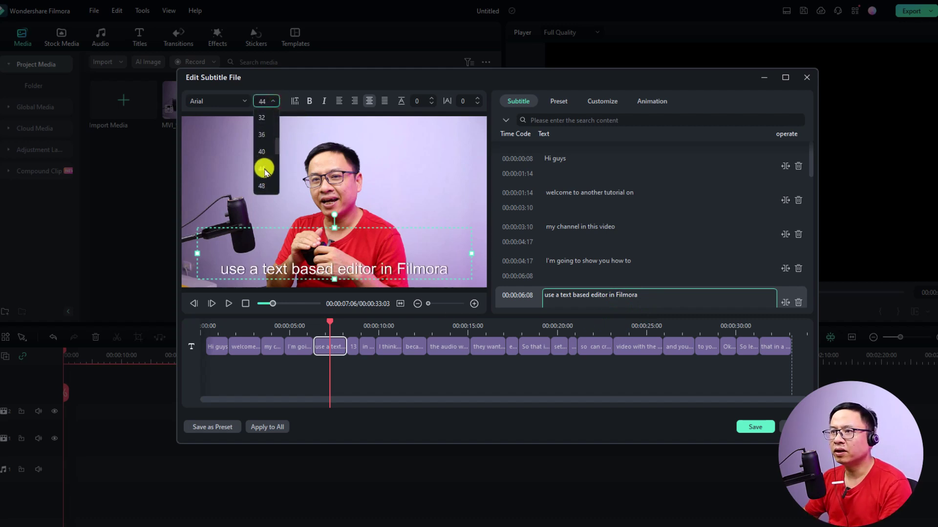
click(264, 153)
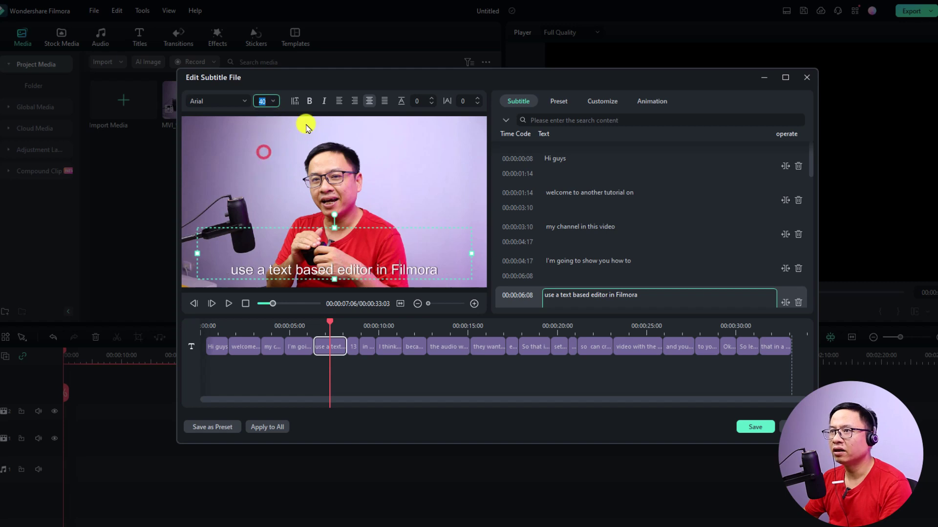
Give the subtitle the plain yellow Basic preset, apply the style to all subtitles, and save the subtitle file.
click(558, 101)
click(562, 198)
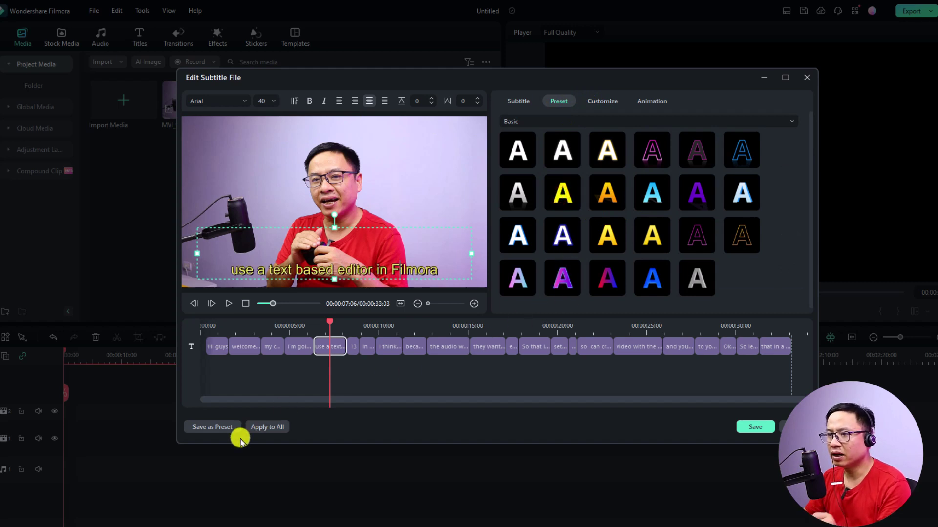
click(260, 427)
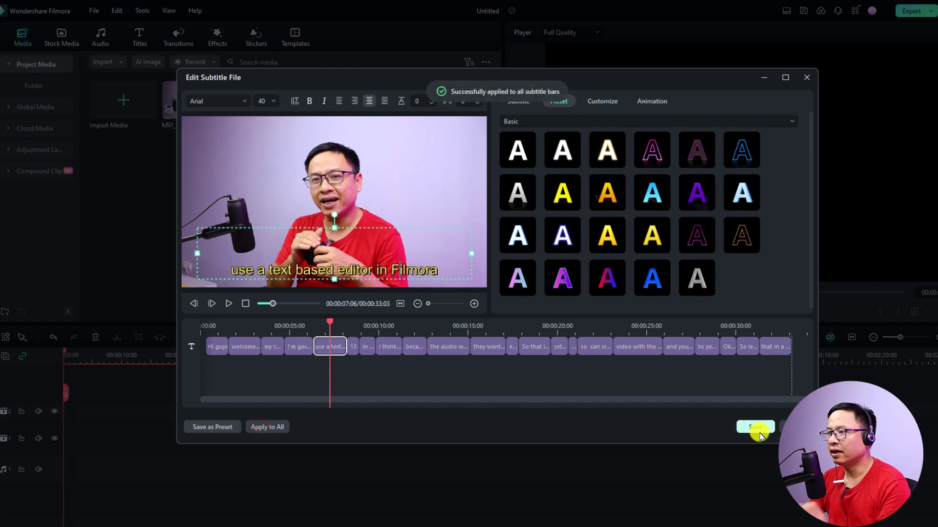
click(755, 428)
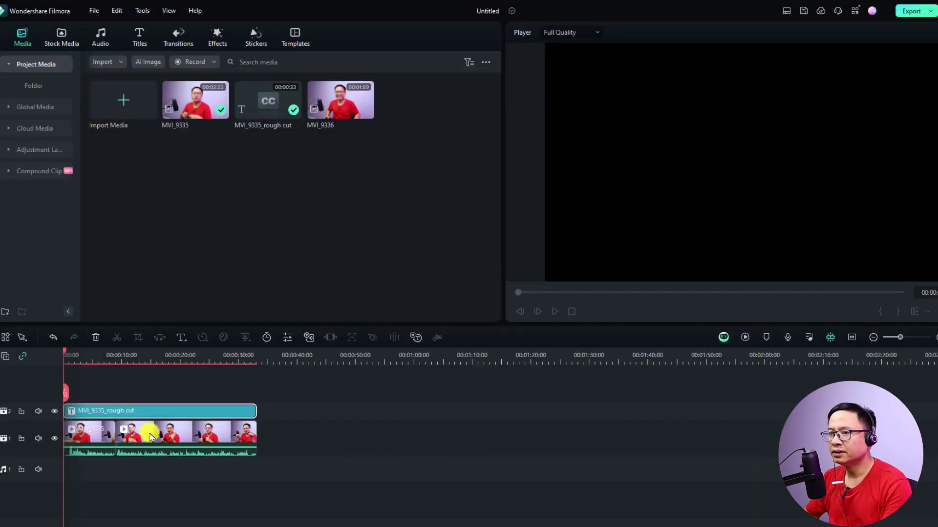
Inspect the exported video and rough cut subtitle clips on the timeline and play them to about 9 seconds.
drag(209, 477, 102, 416)
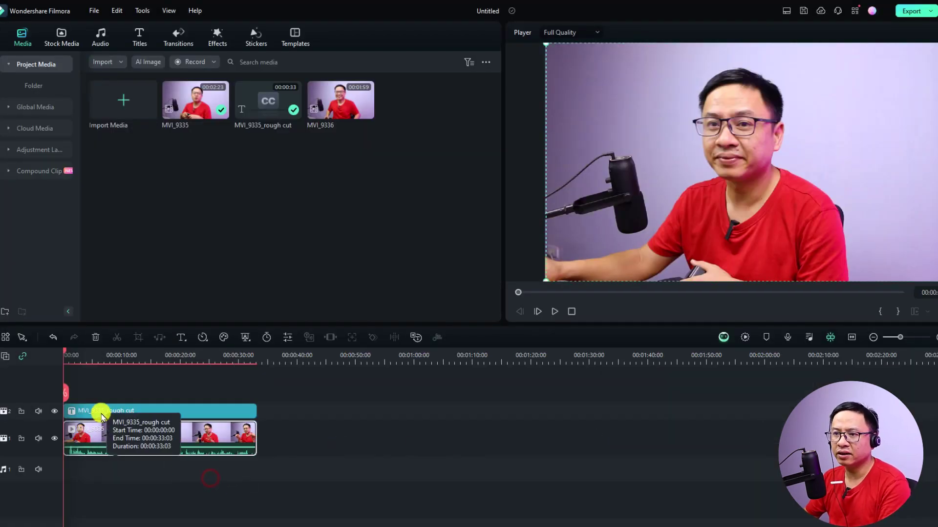
drag(135, 354, 334, 373)
key(space)
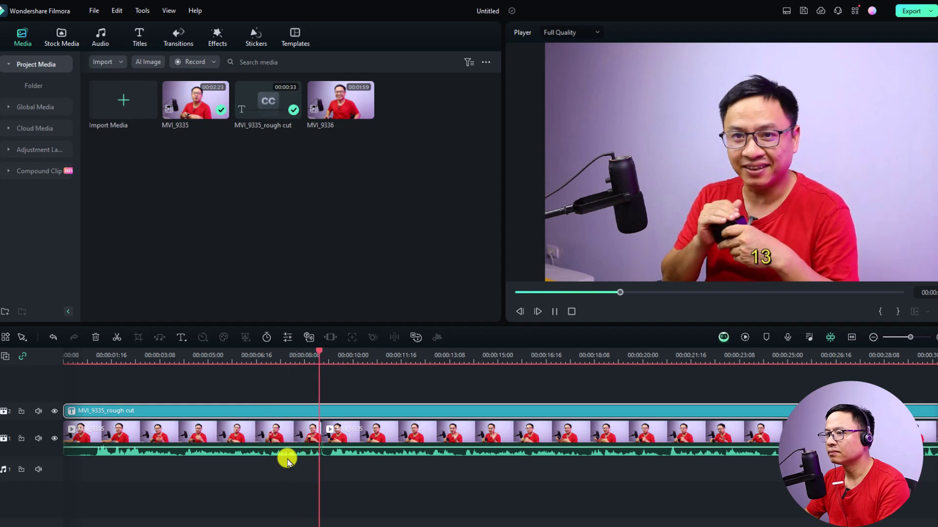
Split the second MVI_9335 clip at about 9 seconds and delete the short piece before the split.
click(332, 361)
drag(333, 357, 329, 356)
click(329, 438)
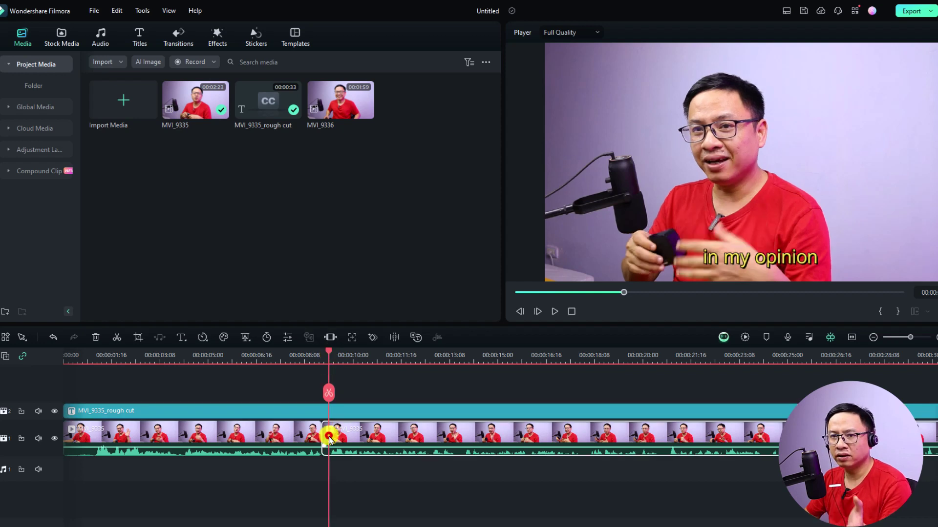
drag(329, 438, 328, 442)
key(Delete)
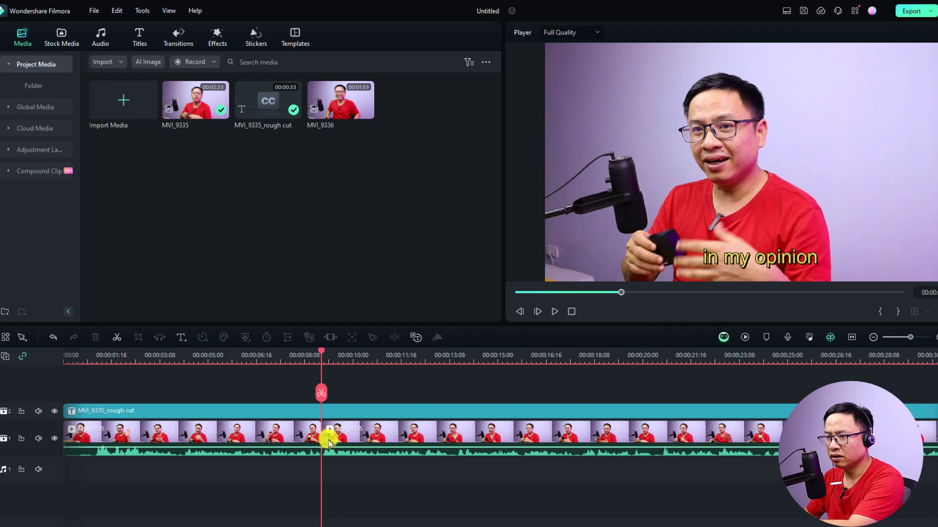
Play the timeline across the trimmed cut and replay from about 10 seconds to check the speech against the subtitles.
key(space)
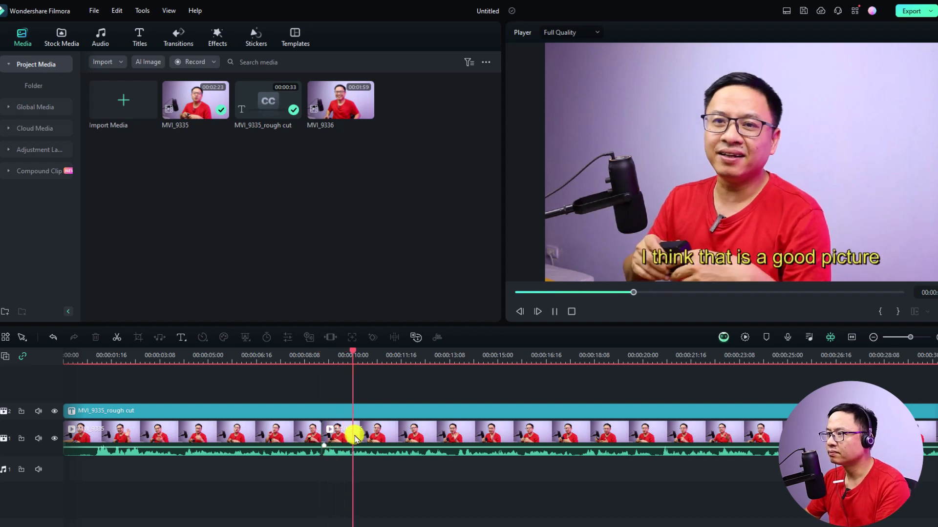
key(space)
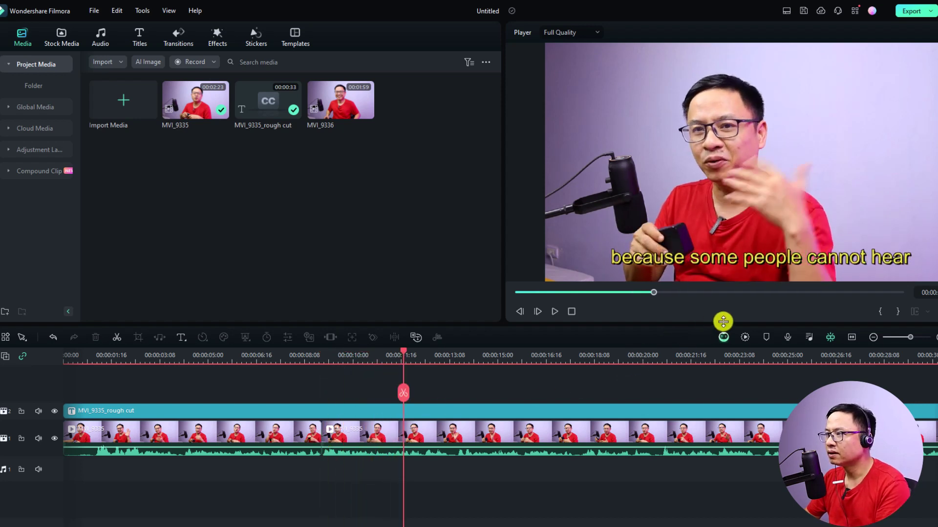
click(355, 359)
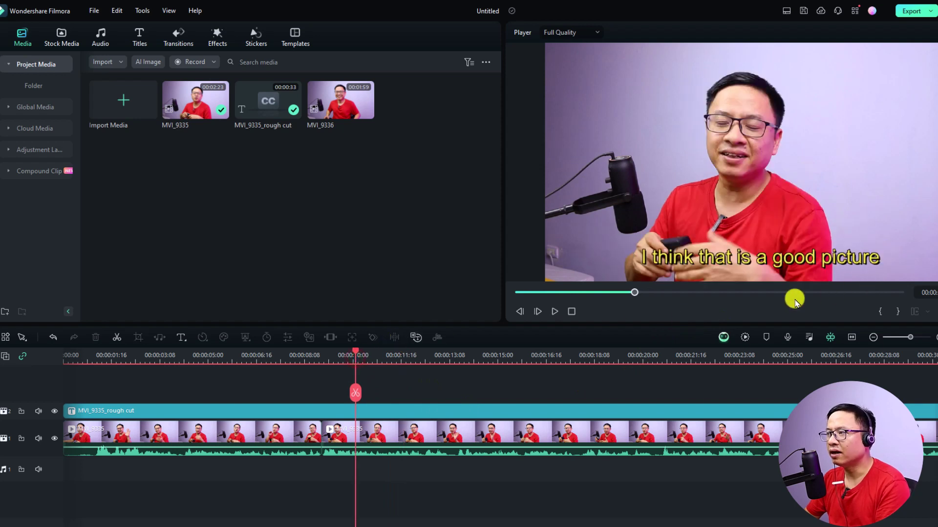
key(space)
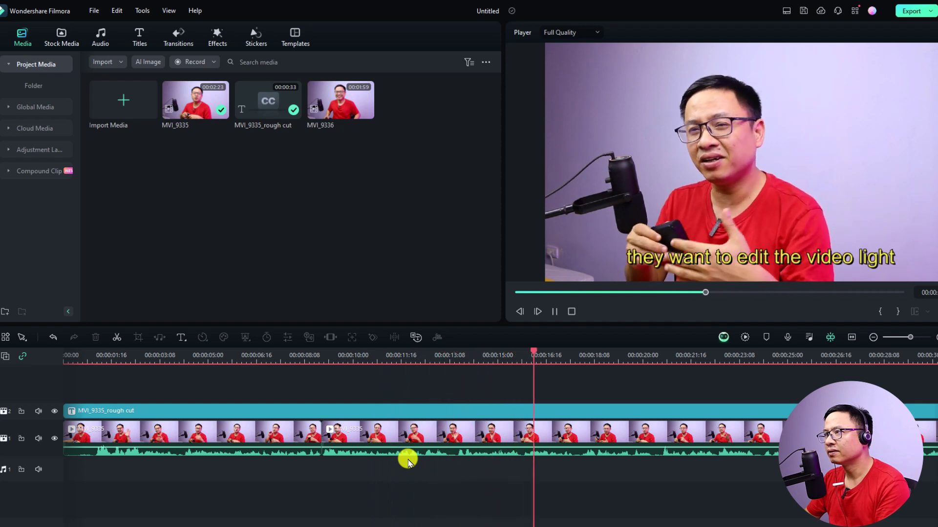
key(space)
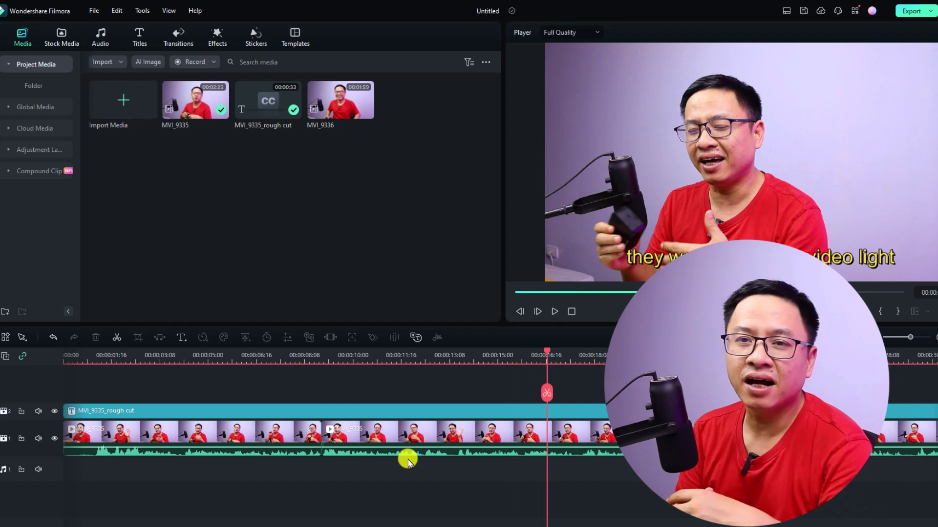